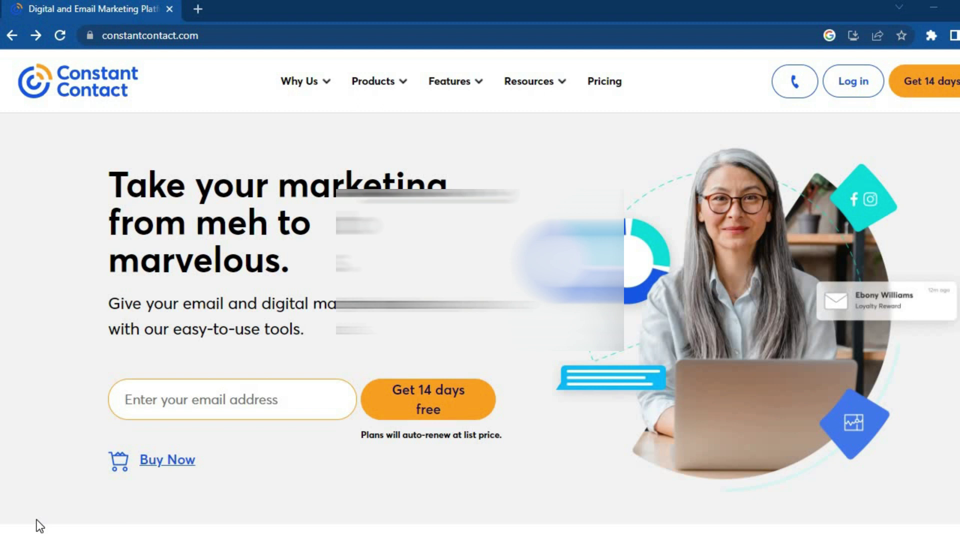
Fill in the e-mail address on the home page and request the 14-day free trial
left_click(235, 403)
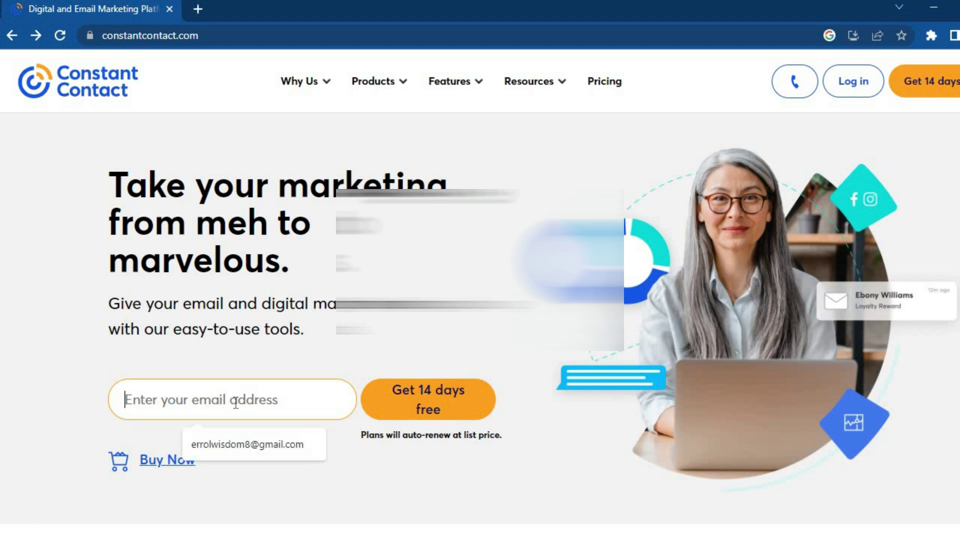
left_click(253, 445)
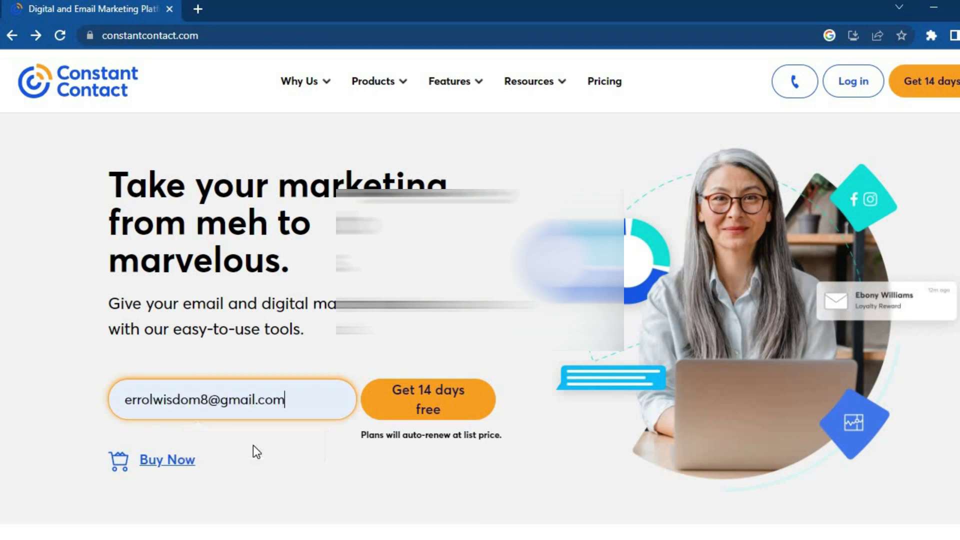
left_click(409, 410)
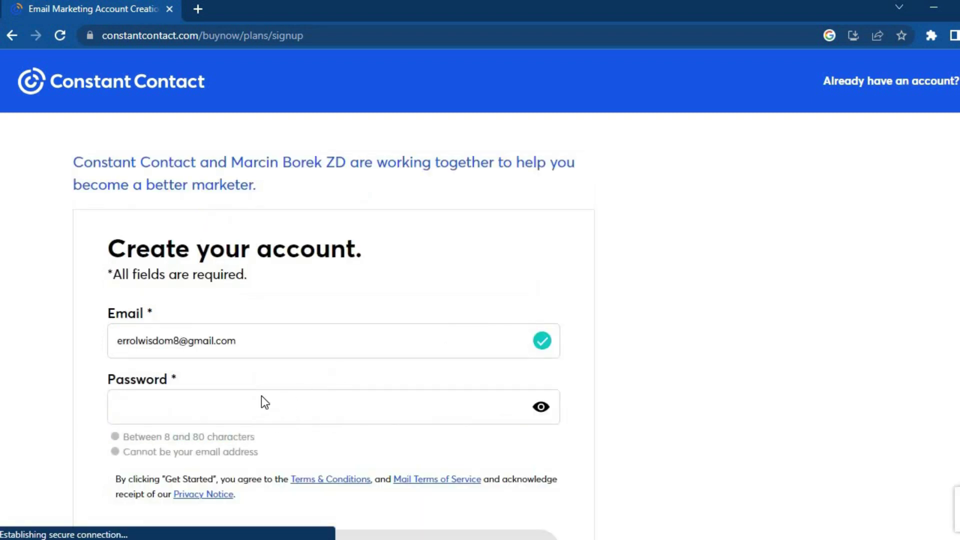
Fill in the account password with the suggested one and submit the sign-up form to get started
left_click(236, 406)
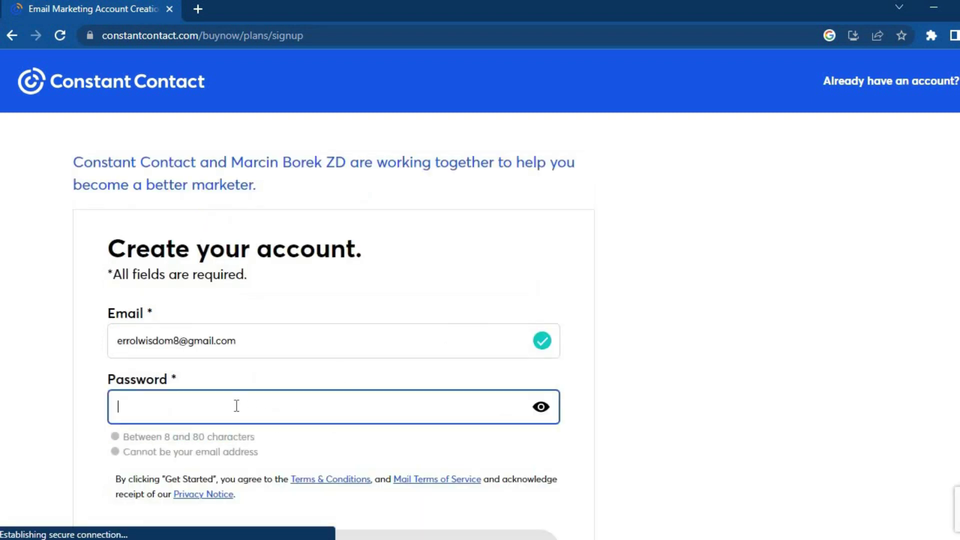
left_click(270, 452)
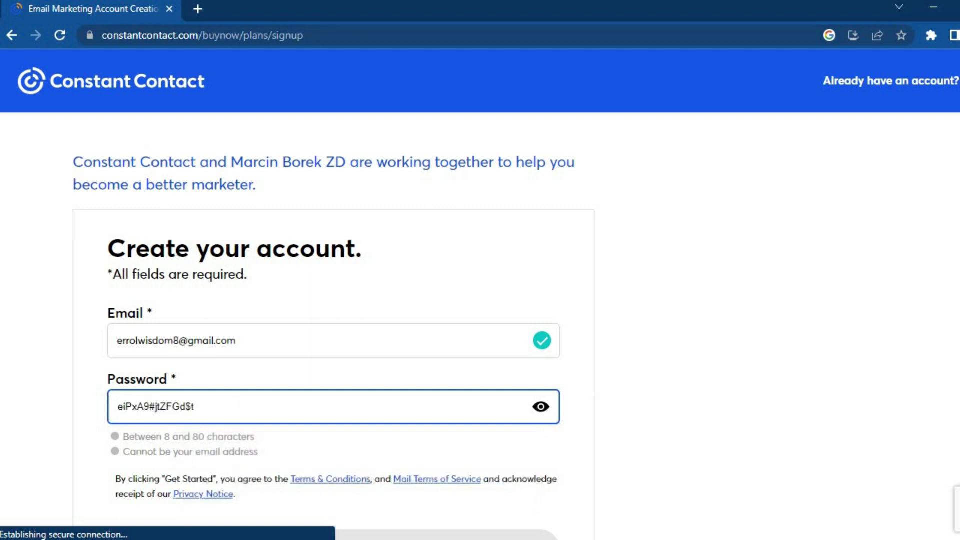
key("Tab")
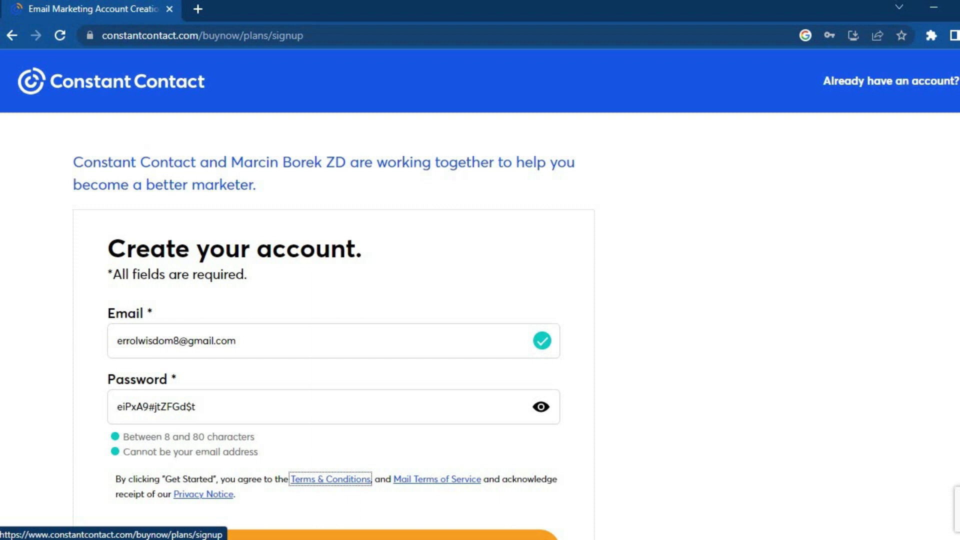
scroll(591, 468, "down", 4)
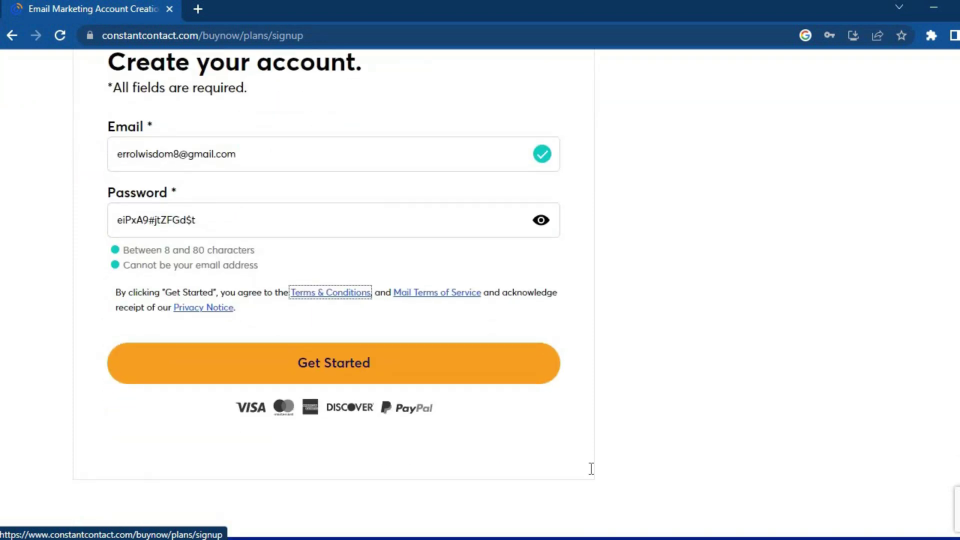
left_click(420, 371)
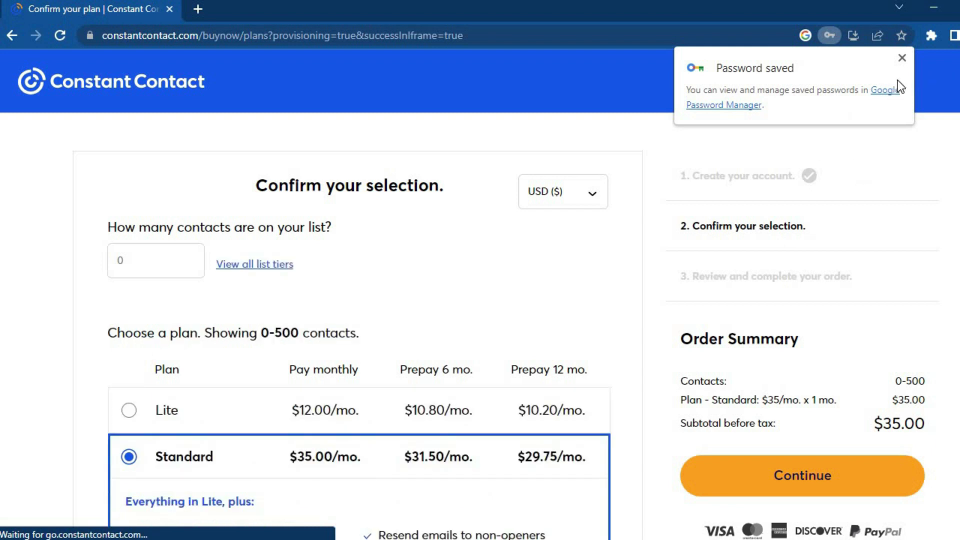
Dismiss the saved-password notice and review the Lite, Standard and Premium plans with their payment terms
left_click(902, 58)
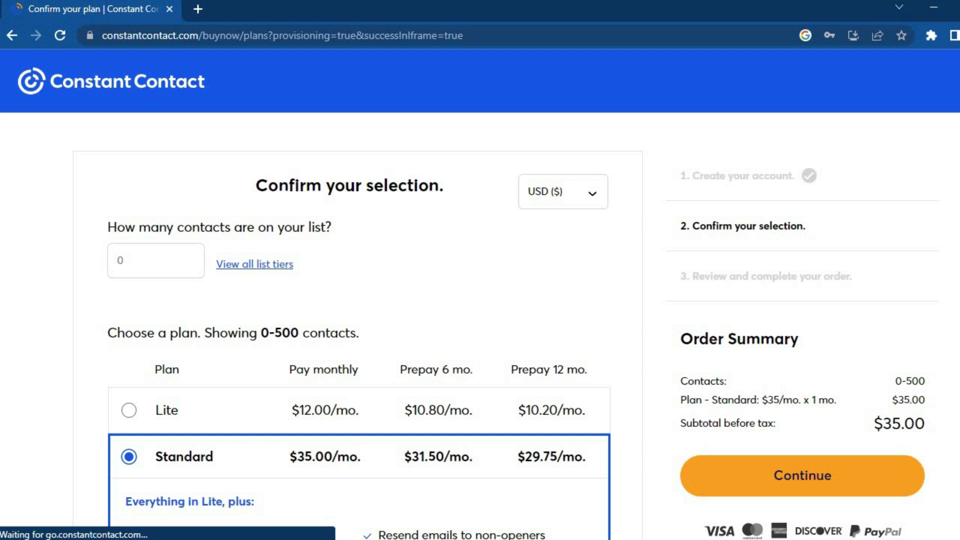
scroll(480, 294, "down", 5)
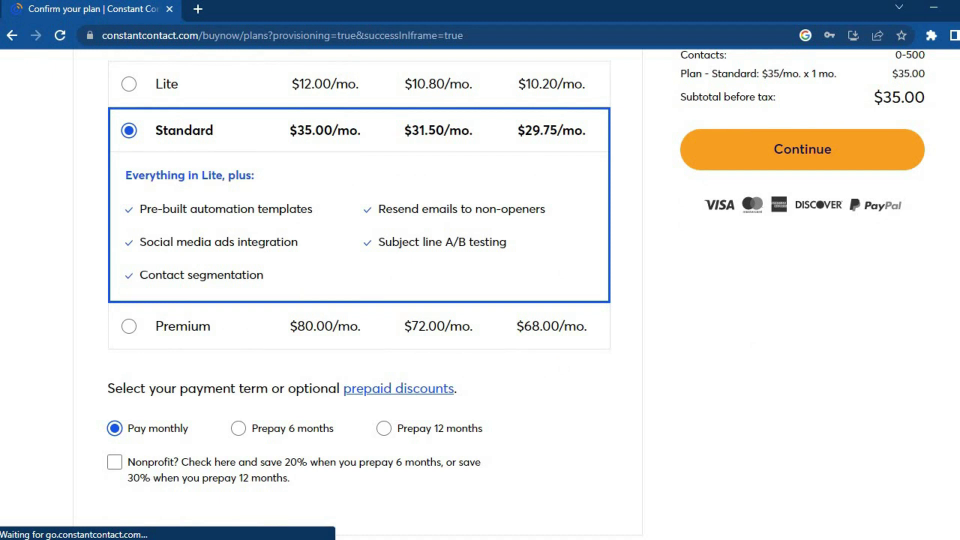
scroll(424, 116, "up", 5)
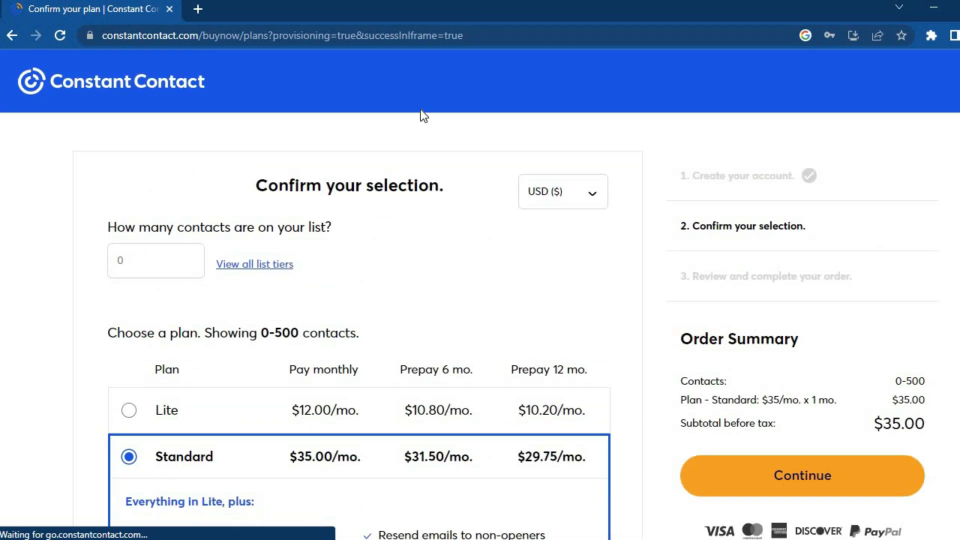
Leave the plan selection for the home page, log in to the account dashboard and dismiss the product tour
left_click(53, 92)
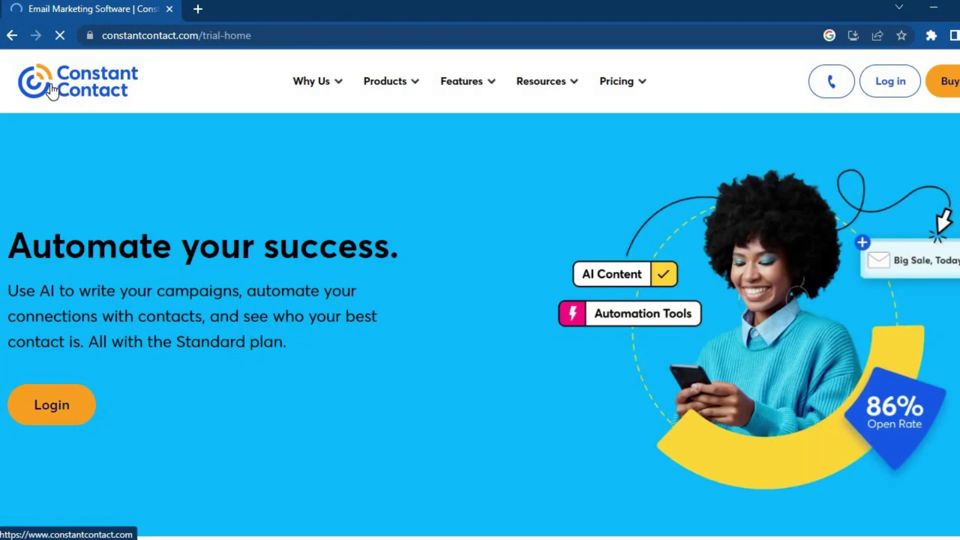
left_click(48, 411)
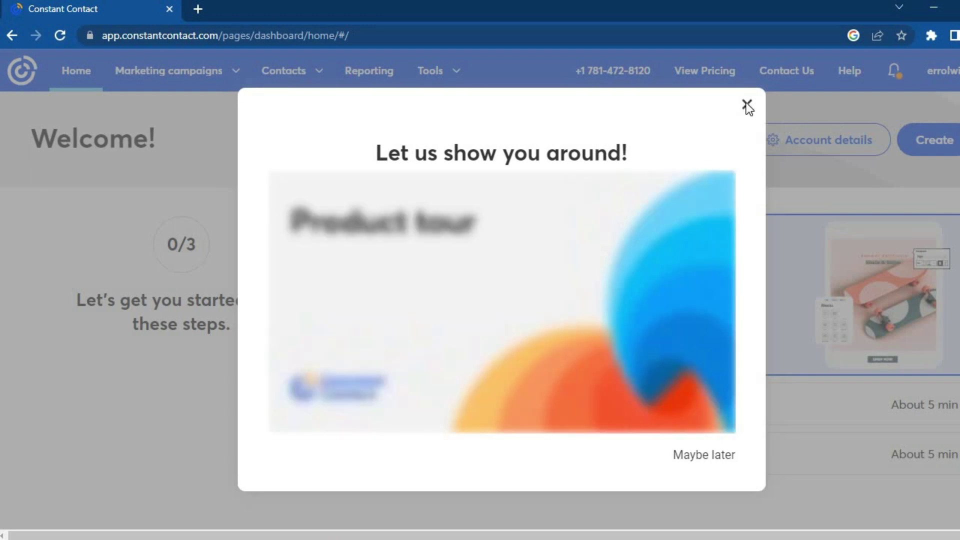
left_click(746, 105)
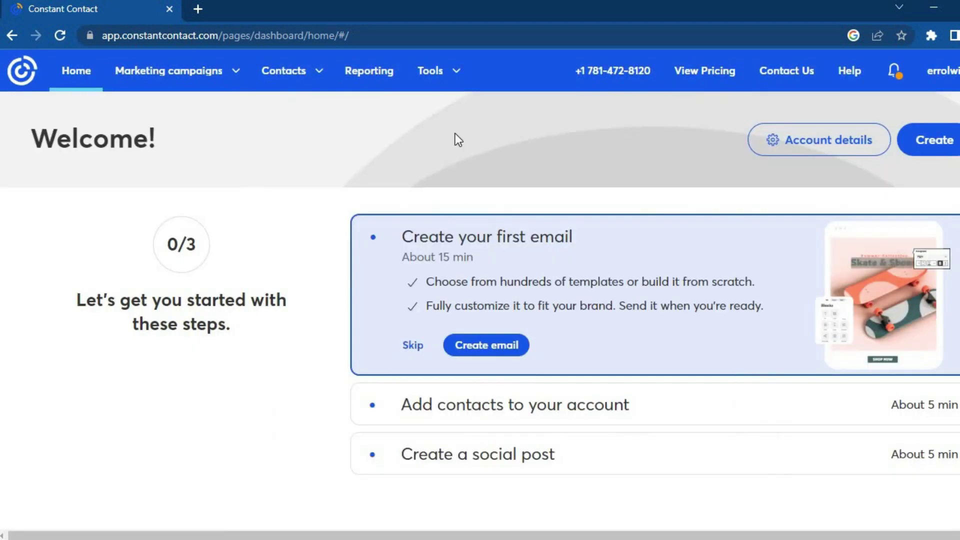
left_click(233, 80)
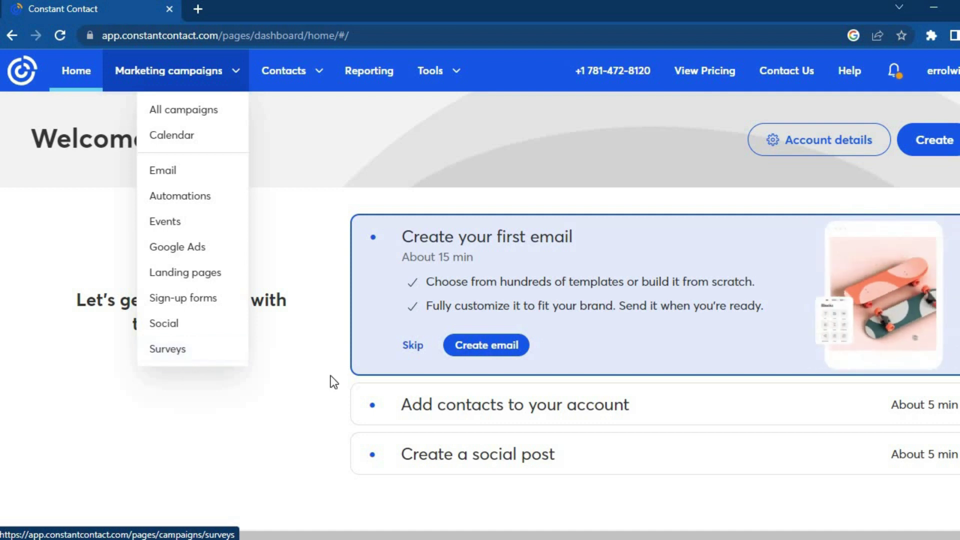
left_click(329, 260)
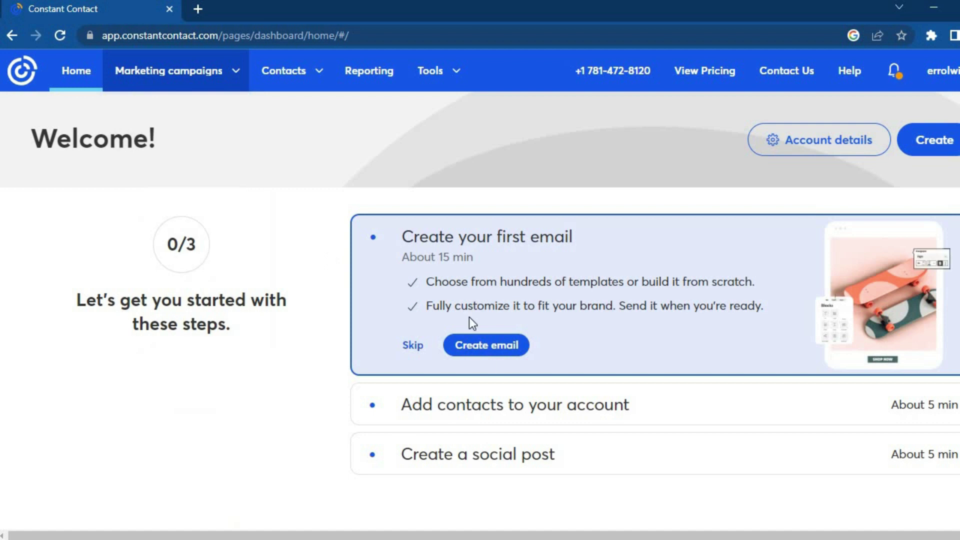
Start creating the first email and filter the template gallery to Newsletter
left_click(486, 346)
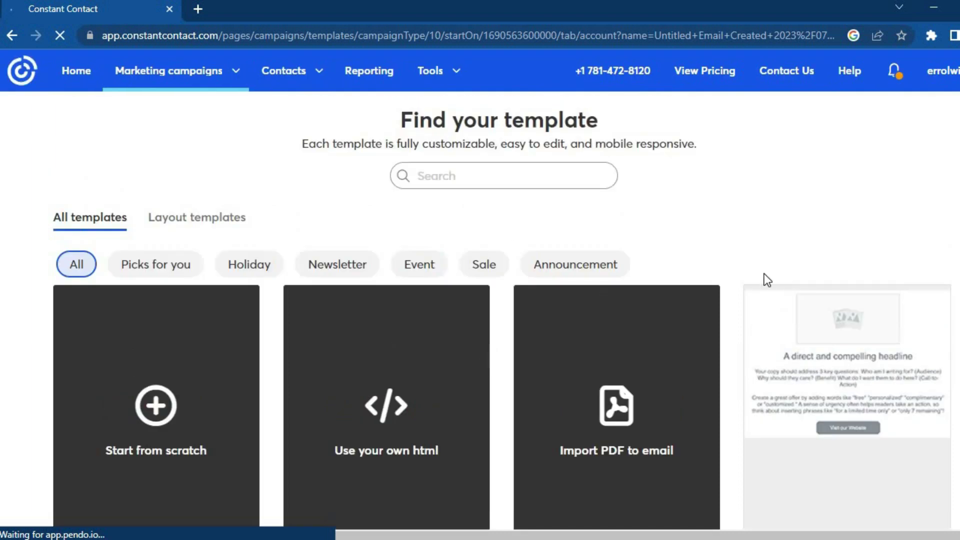
scroll(768, 280, "down", 3)
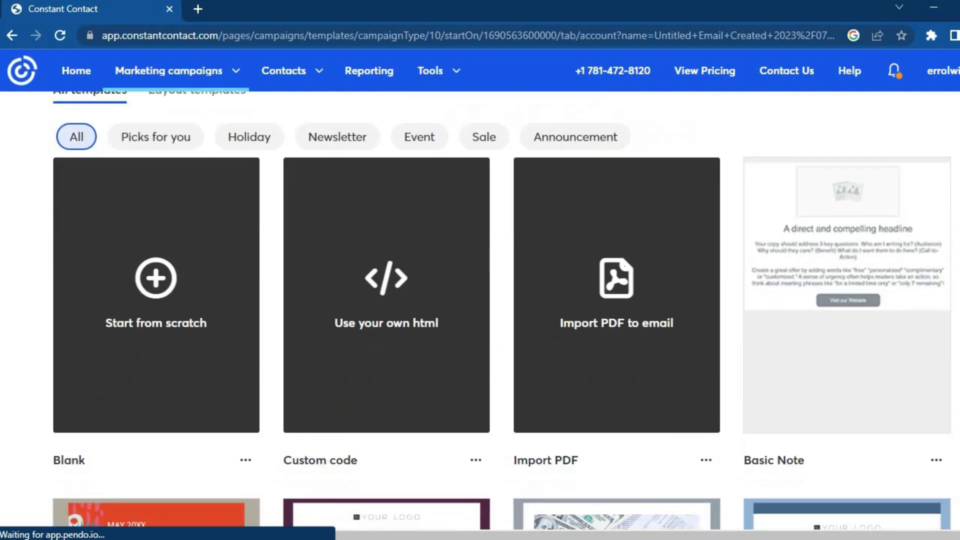
mouse_move(114, 313)
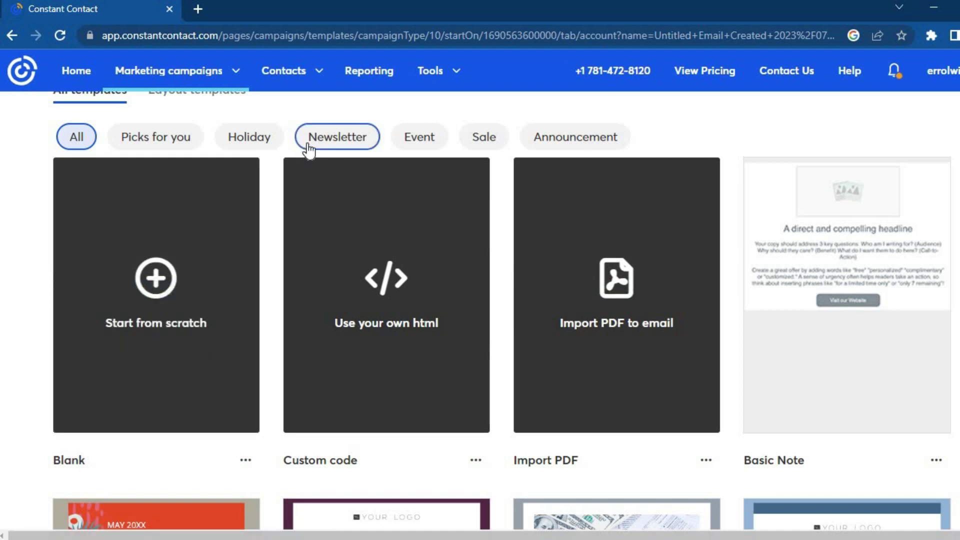
left_click(309, 149)
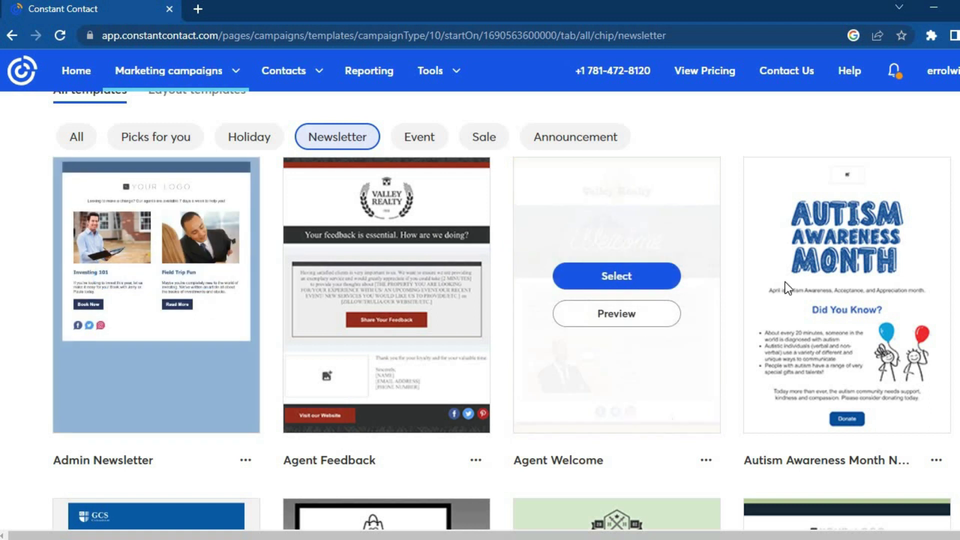
Browse the newsletter templates and select the Admin Newsletter template for the email
scroll(672, 418, "down", 8)
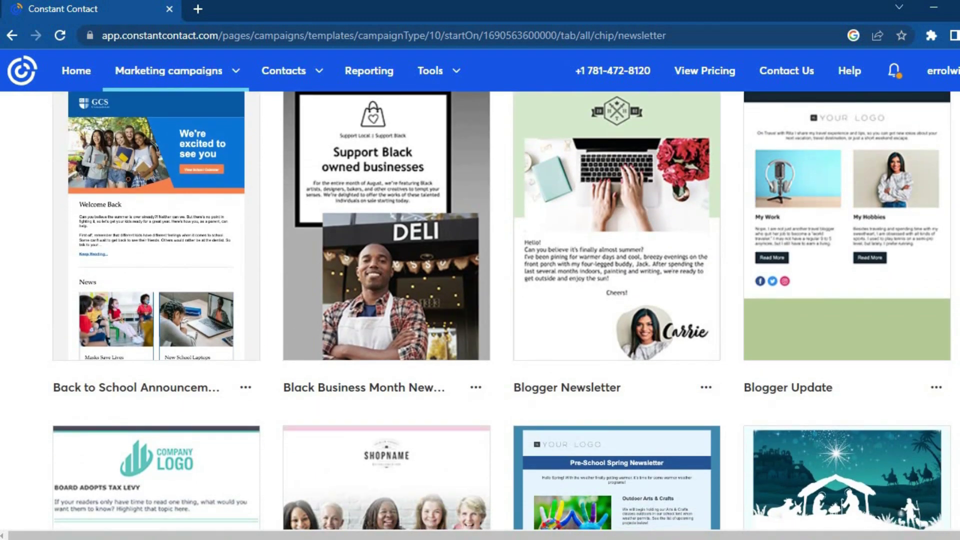
scroll(672, 376, "up", 9)
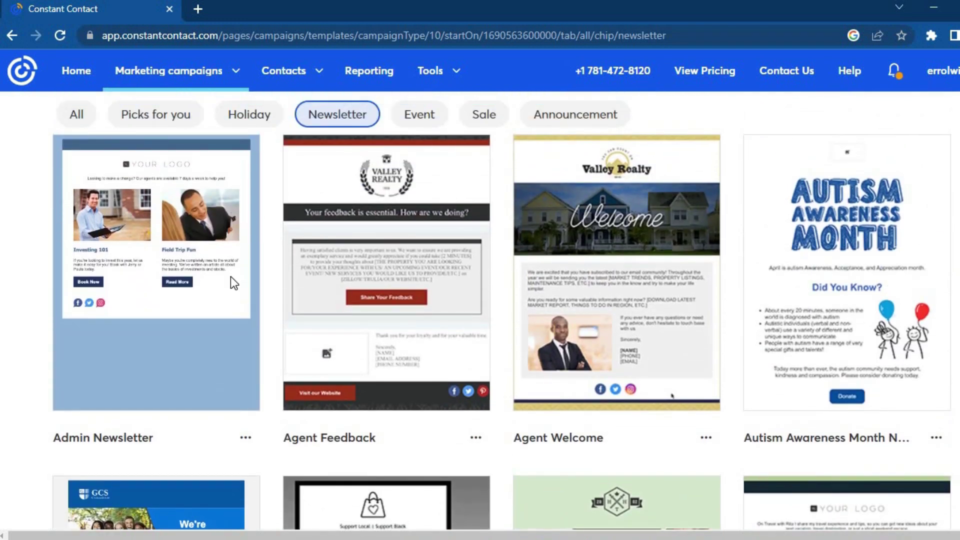
mouse_move(230, 278)
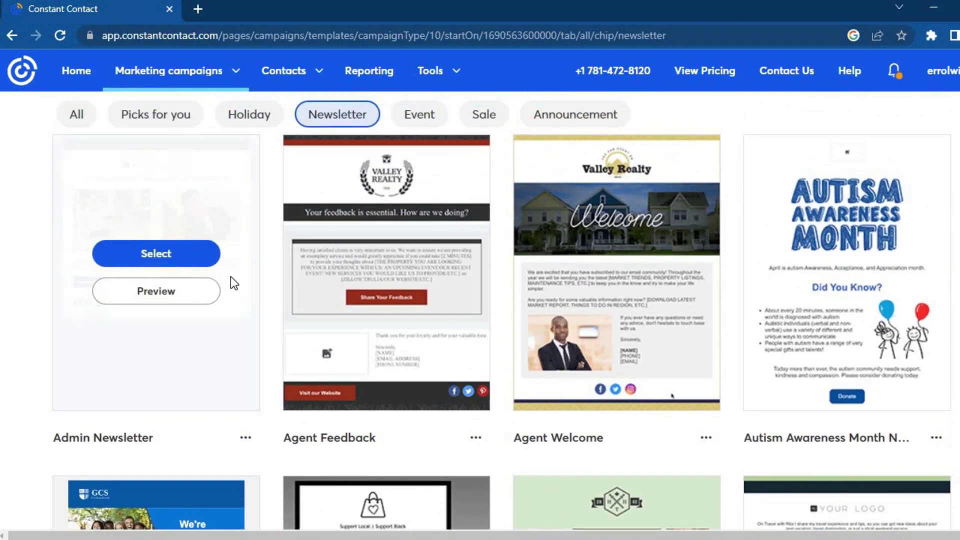
left_click(165, 254)
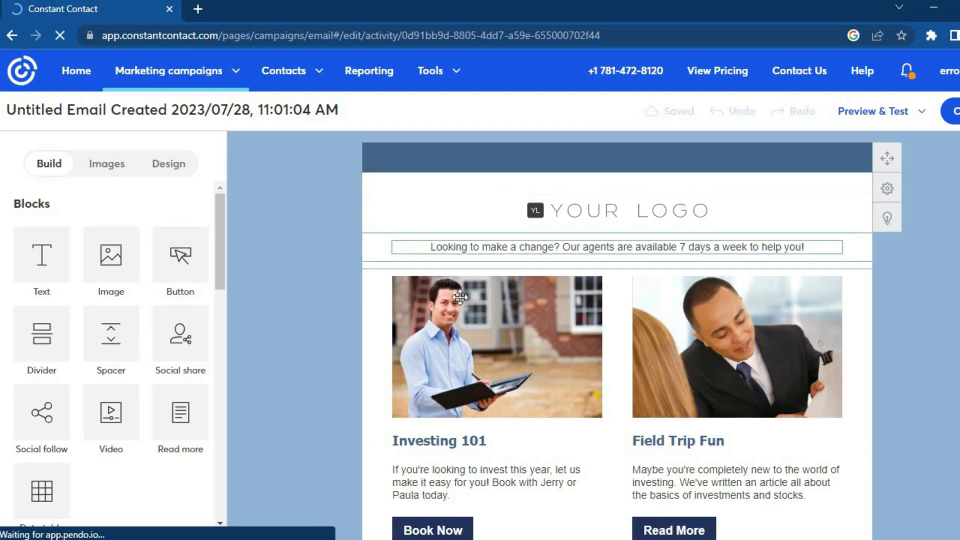
Select the image above "Investing 101", preview the email in desktop and mobile views, and close the preview
left_click(427, 312)
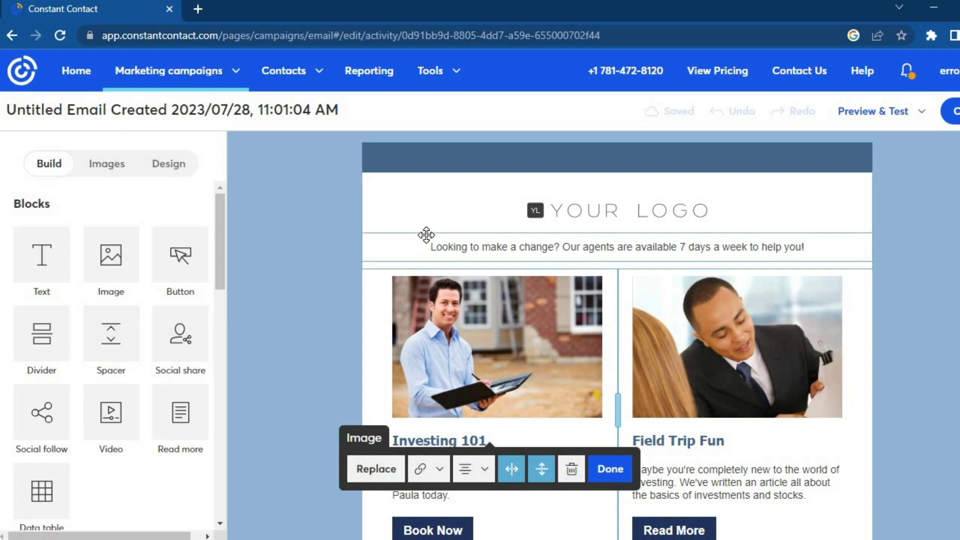
left_click(872, 112)
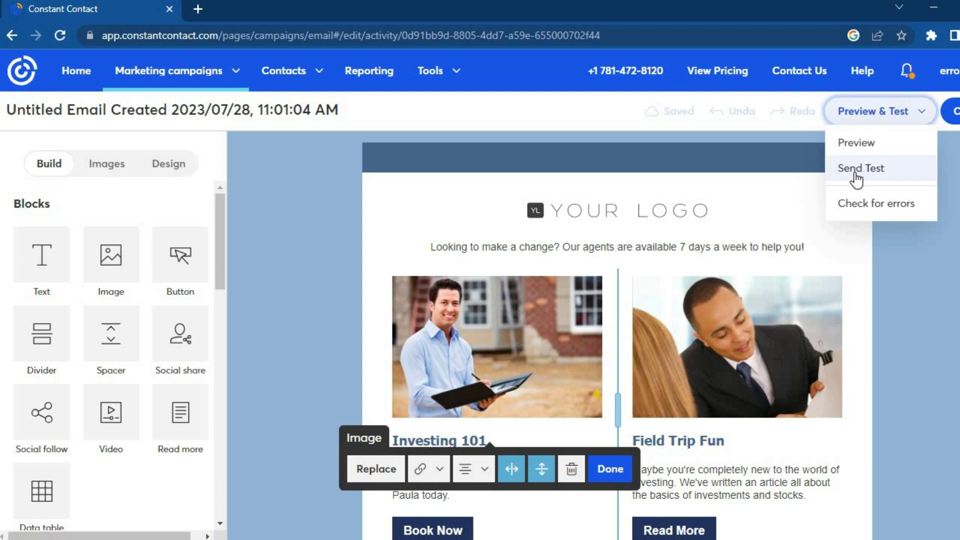
left_click(856, 144)
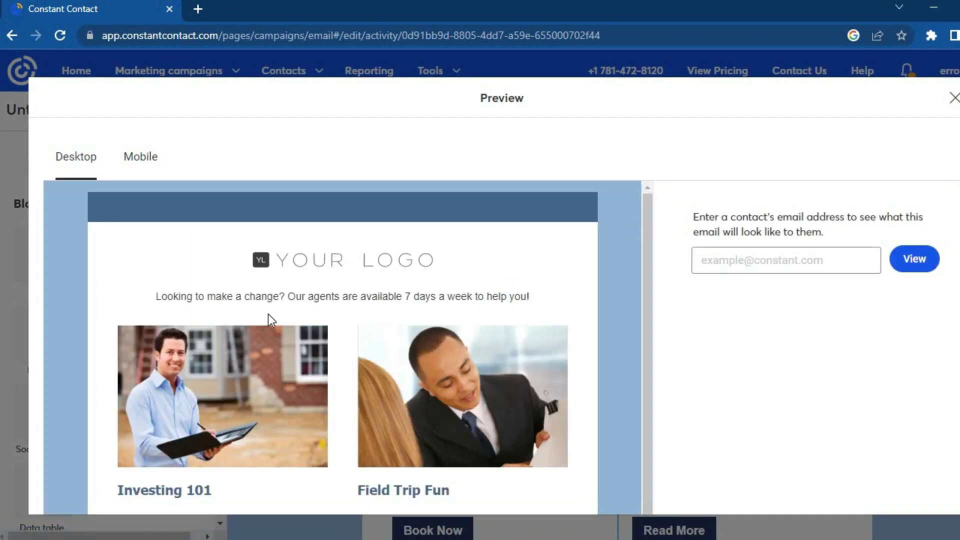
left_click(146, 155)
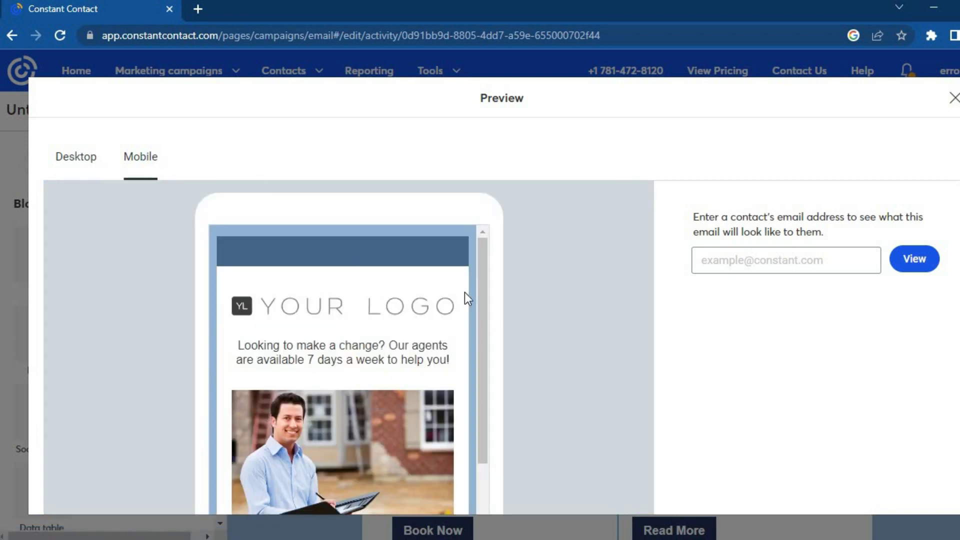
left_click(951, 100)
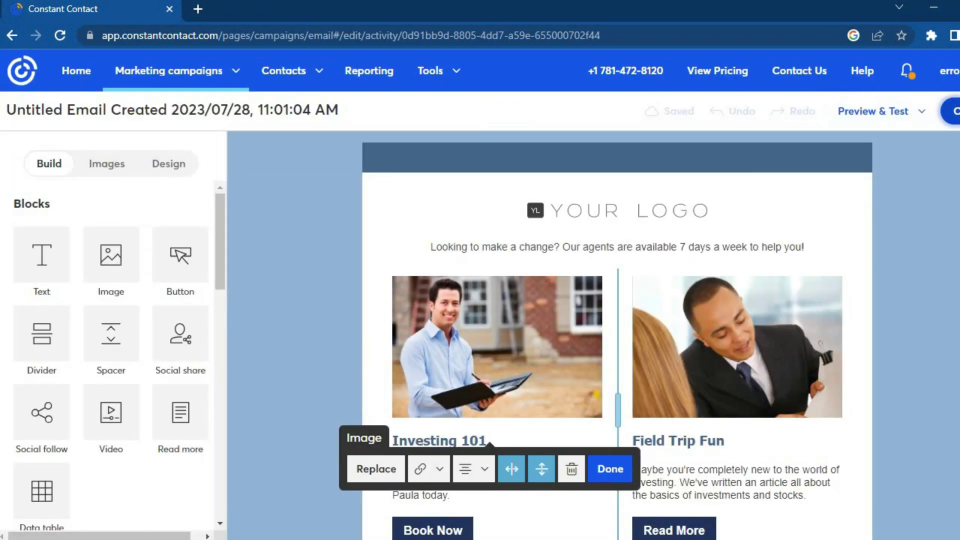
Continue to the email's sending options, review the recipients and requirements, and choose Schedule for Later
left_click(953, 111)
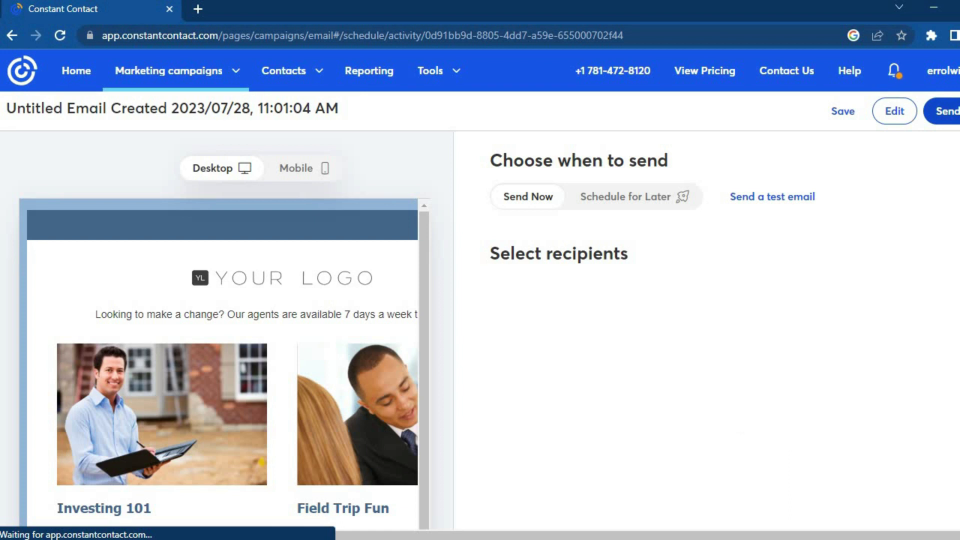
scroll(480, 335, "down", 3)
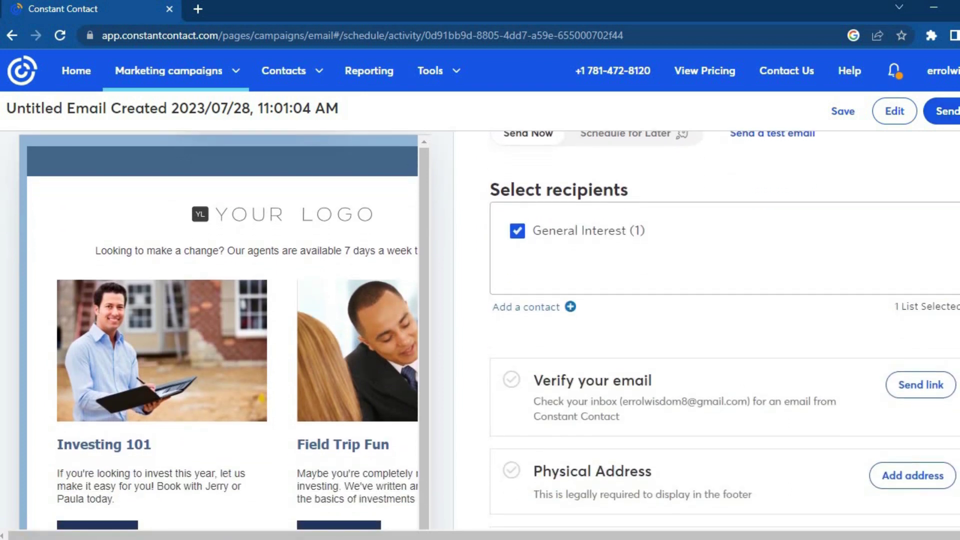
scroll(760, 207, "down", 1)
scroll(760, 208, "up", 3)
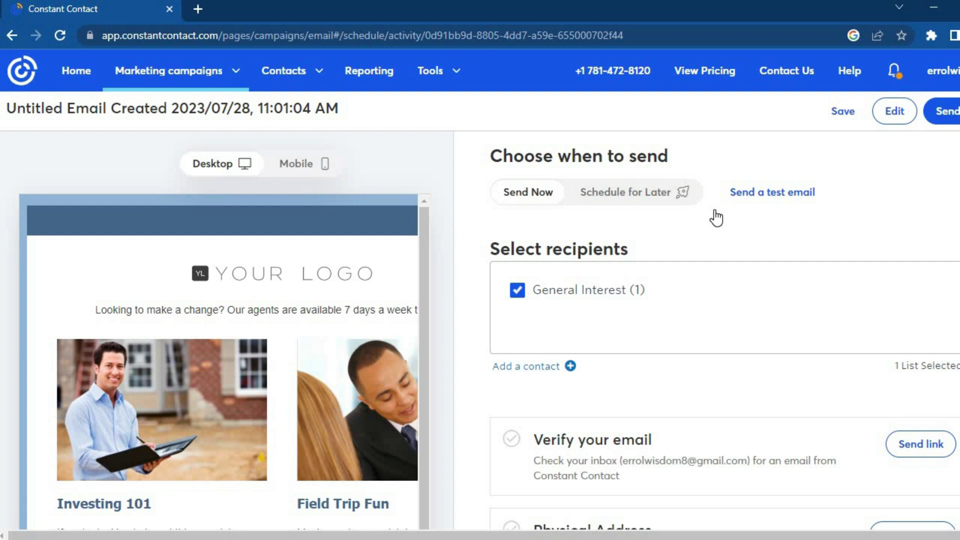
left_click(615, 200)
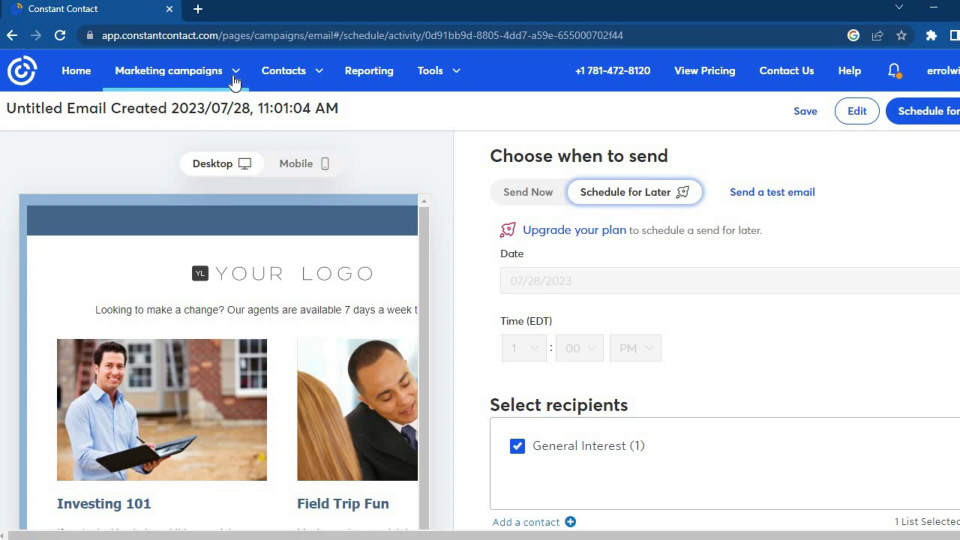
Open the Landing pages section of the marketing campaigns
left_click(207, 78)
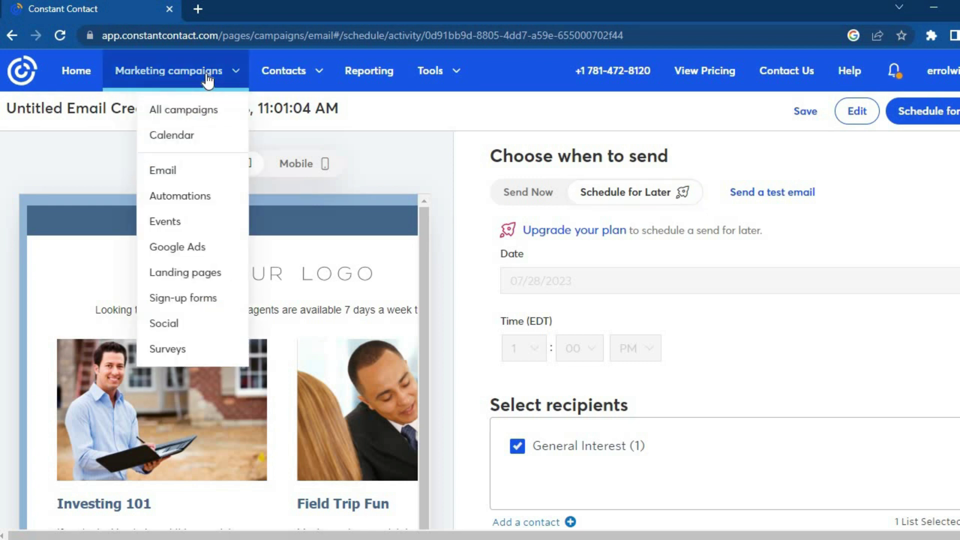
left_click(199, 275)
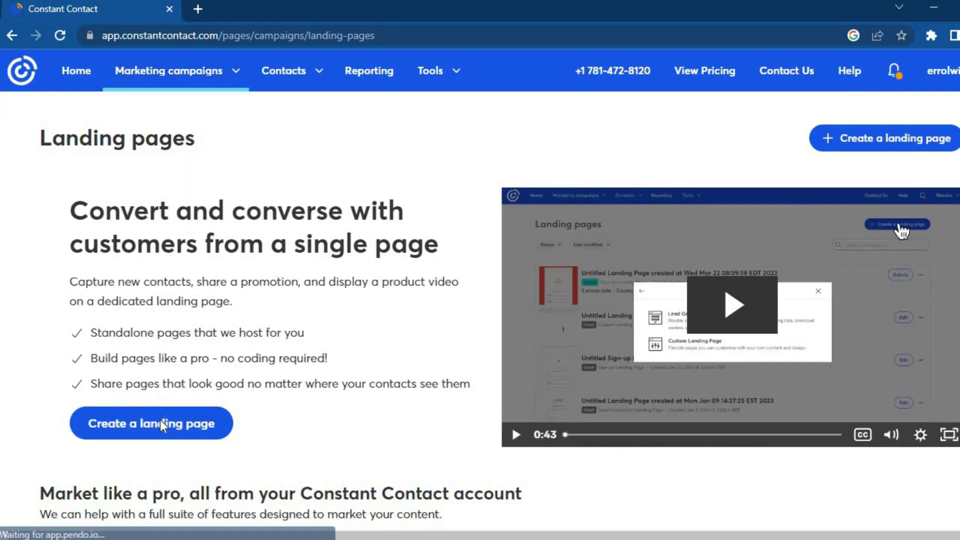
Start creating a new landing page of the Custom Landing Page type
left_click(150, 425)
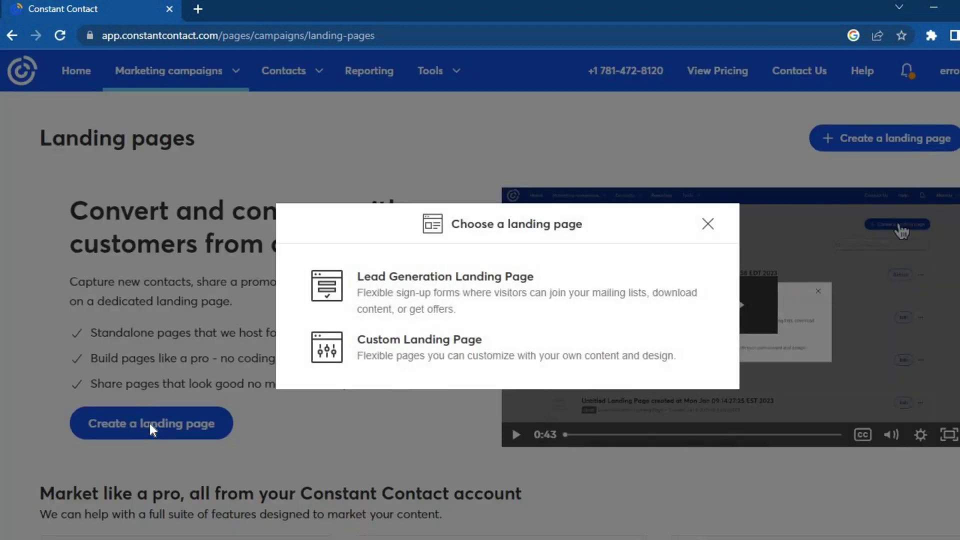
left_click(420, 288)
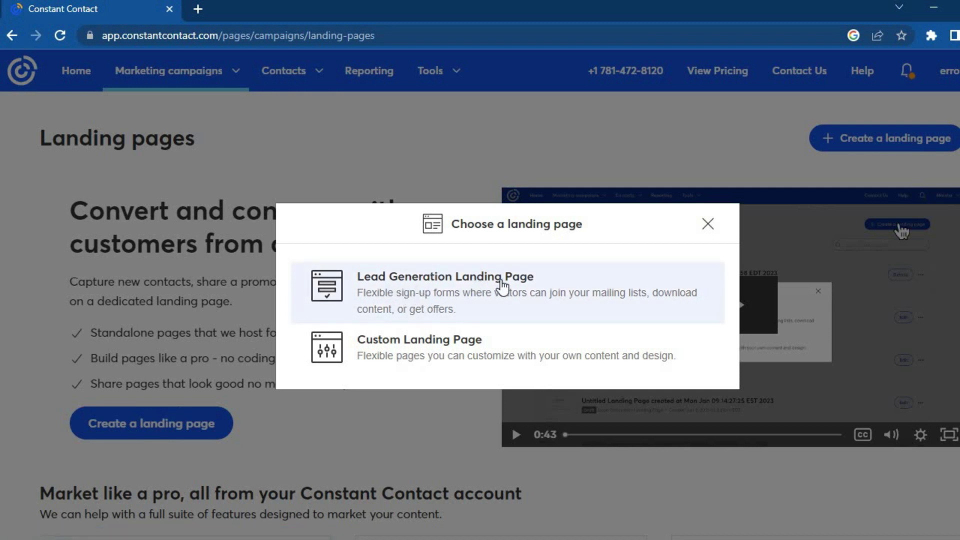
left_click(421, 352)
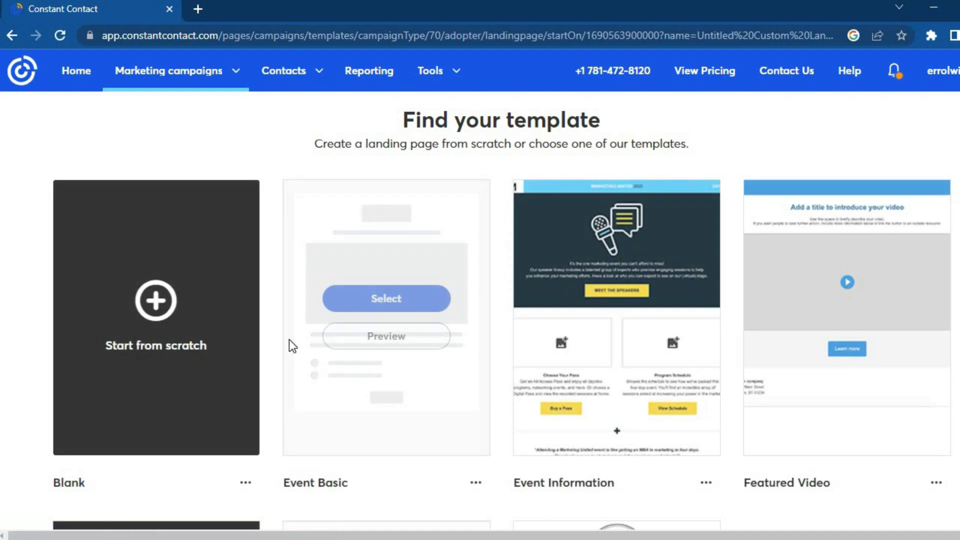
Browse the landing page templates and select the Event Information template
mouse_move(180, 335)
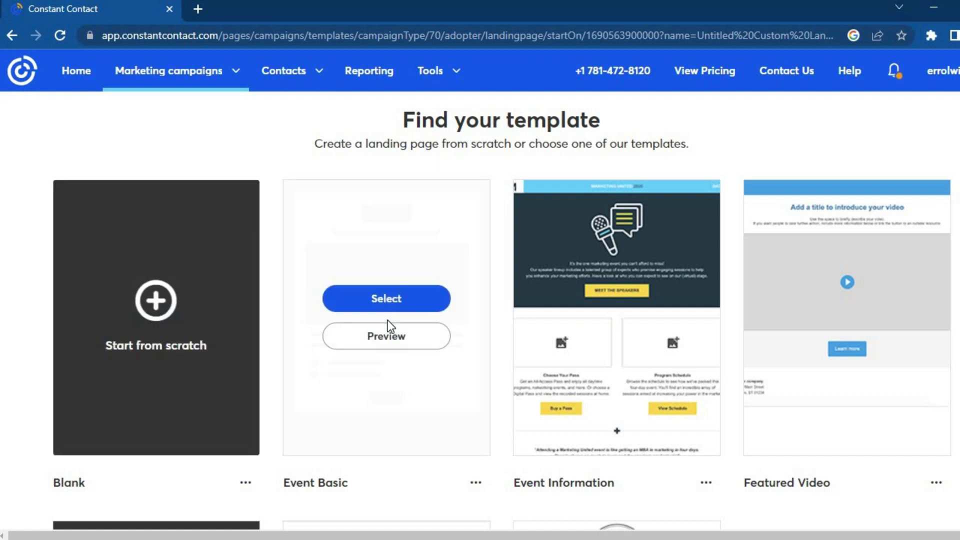
mouse_move(925, 283)
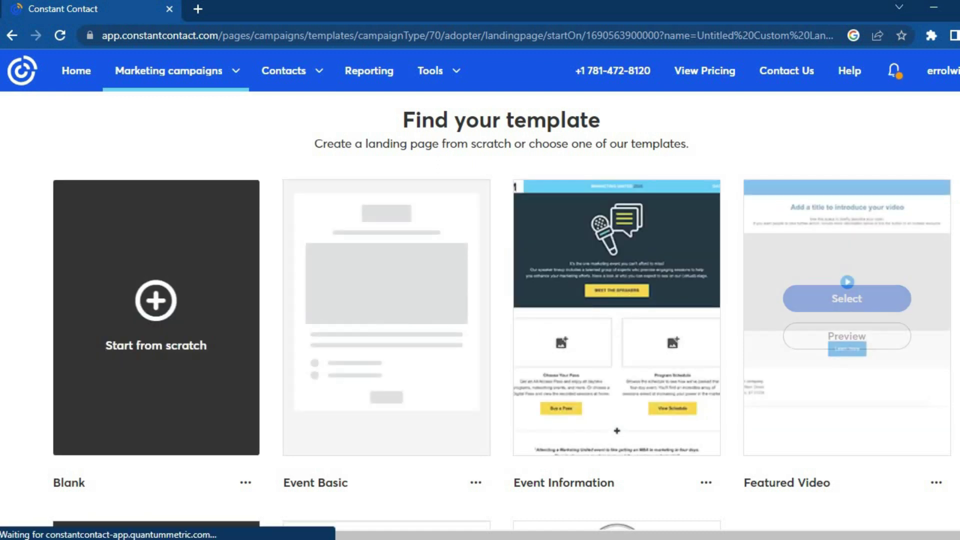
scroll(480, 310, "down", 5)
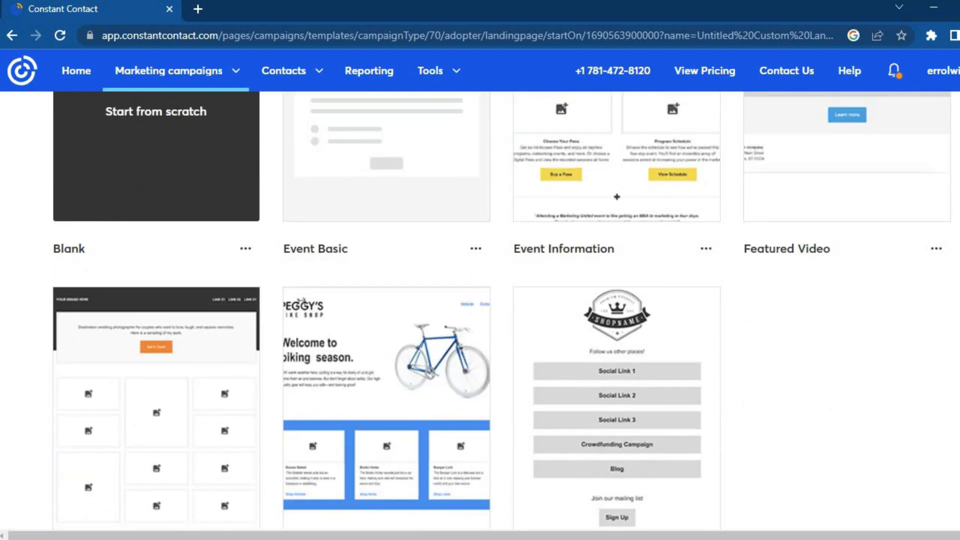
scroll(480, 310, "down", 3)
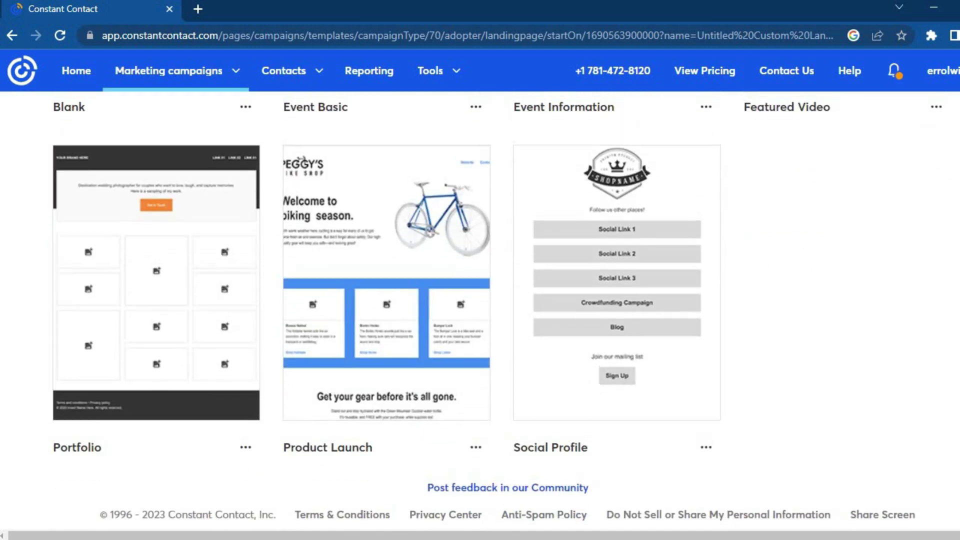
scroll(480, 310, "up", 5)
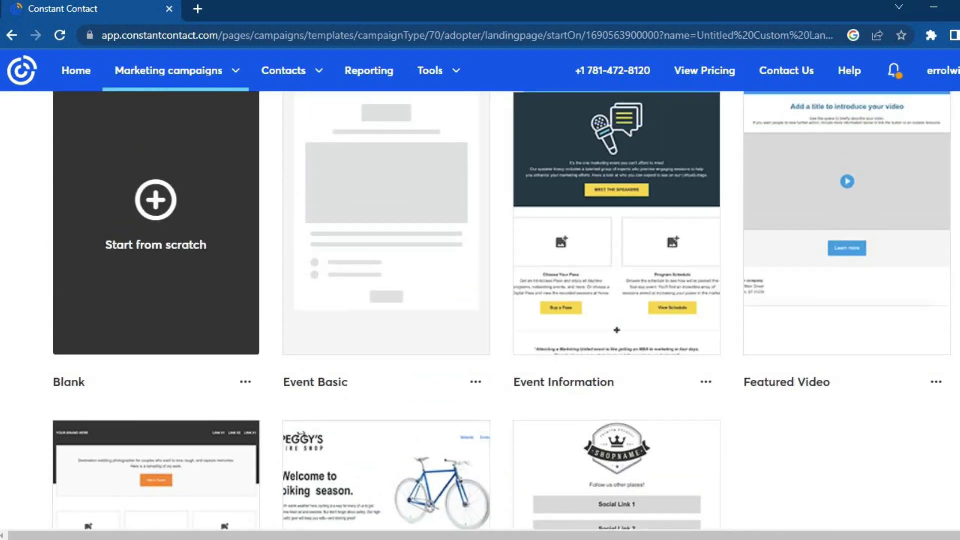
mouse_move(634, 232)
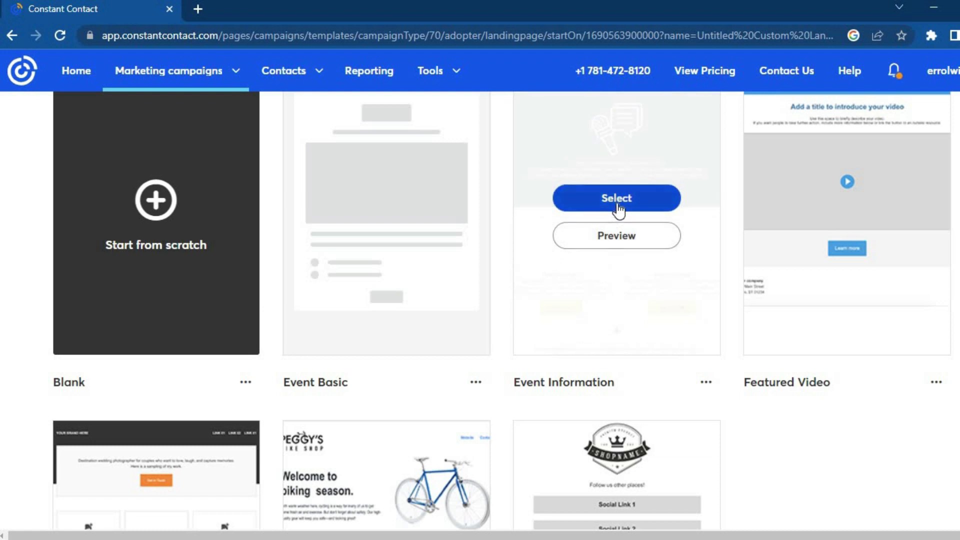
left_click(618, 210)
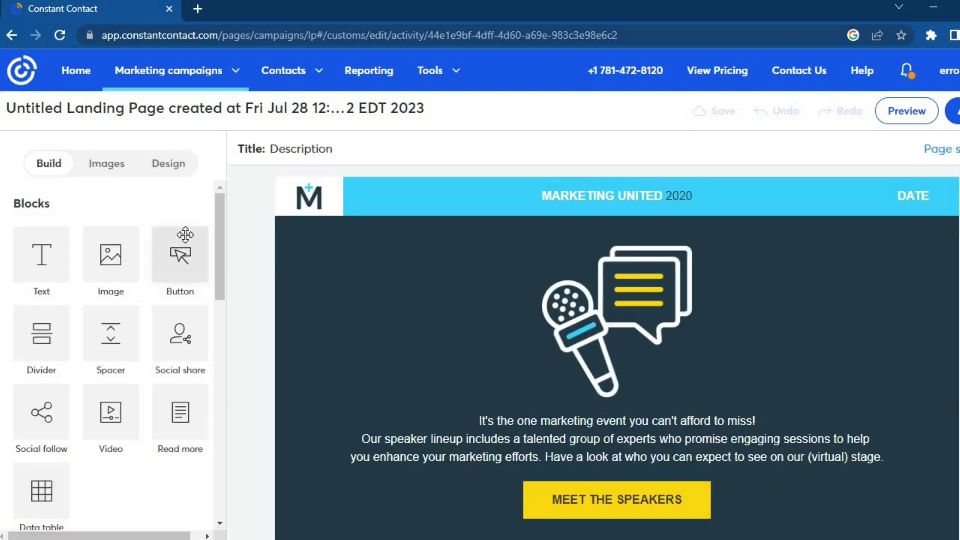
Add an empty image block above the microphone graphic in the landing page's dark header section
left_click(630, 289)
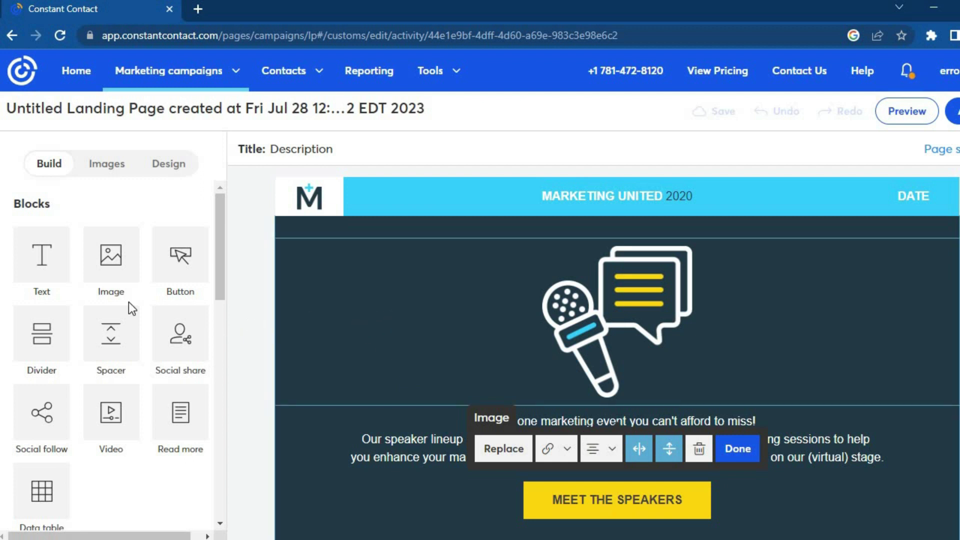
left_click_drag(104, 254, 388, 311)
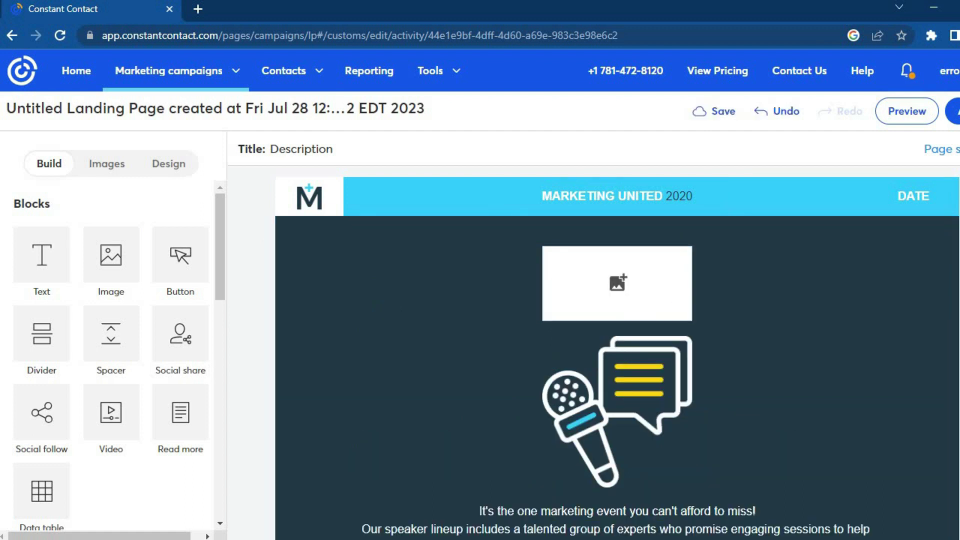
Delete the image placeholder, the Program Schedule text and the View Schedule button beside the Choose Your Pass column
scroll(617, 335, "down", 10)
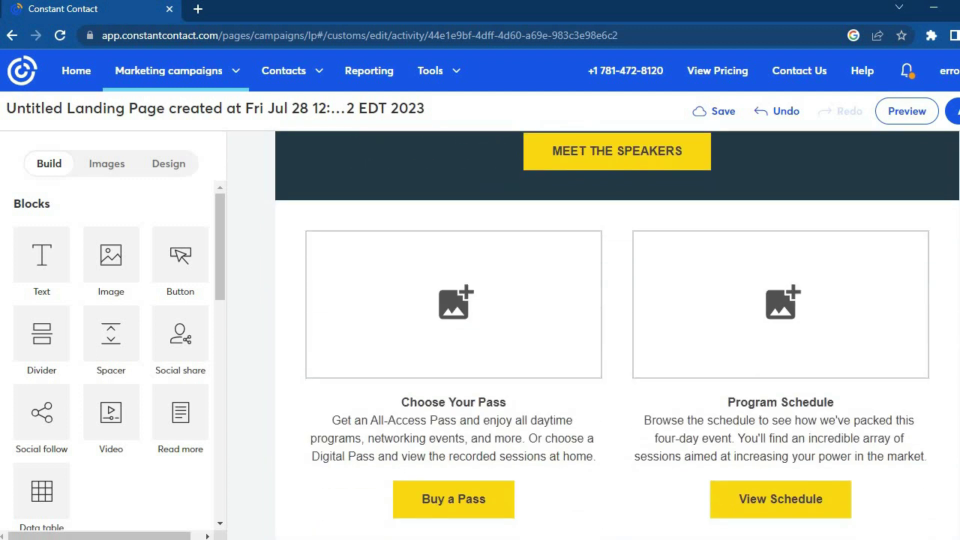
left_click(710, 320)
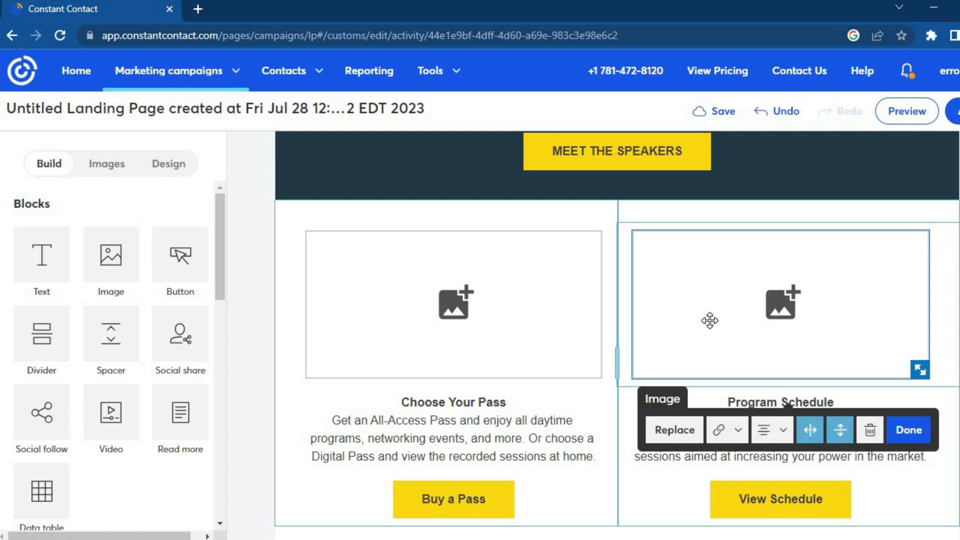
left_click(870, 431)
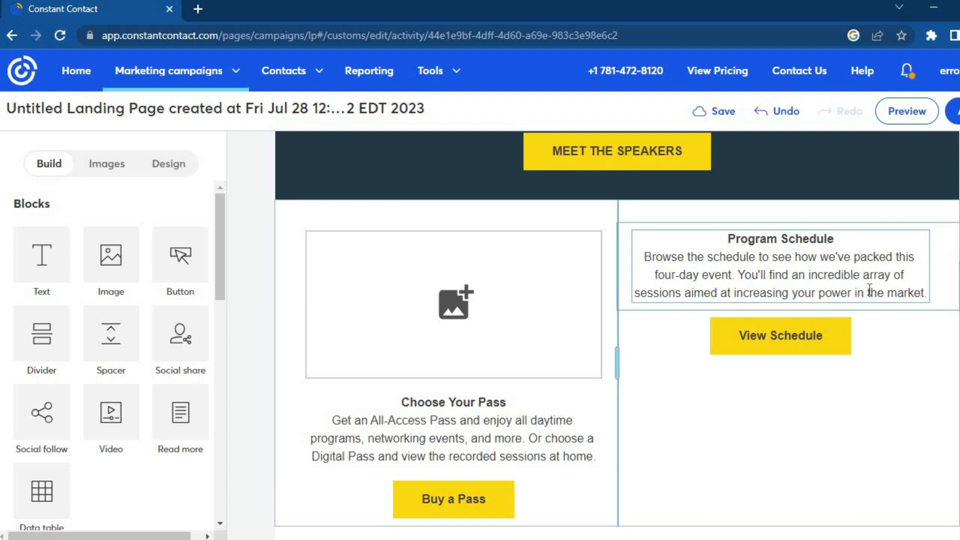
left_click(869, 290)
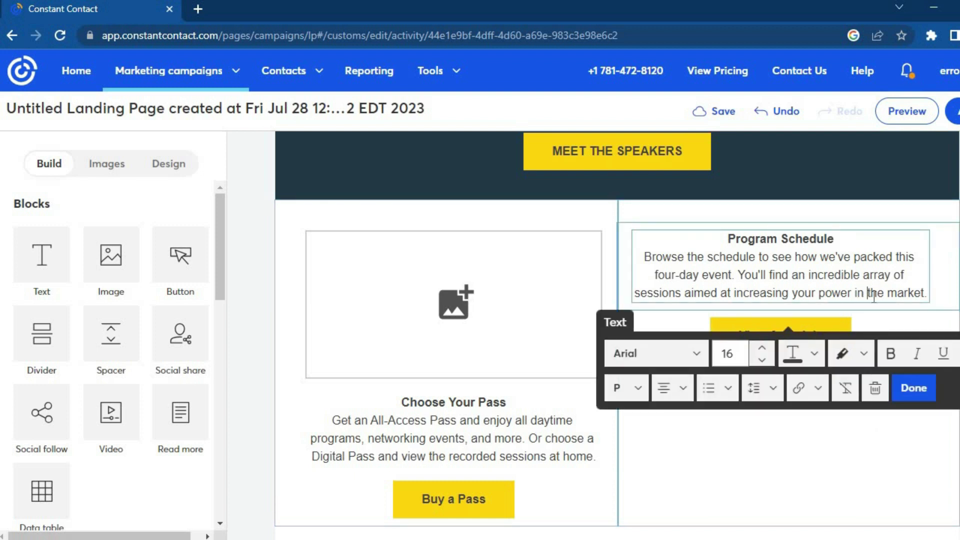
left_click(874, 392)
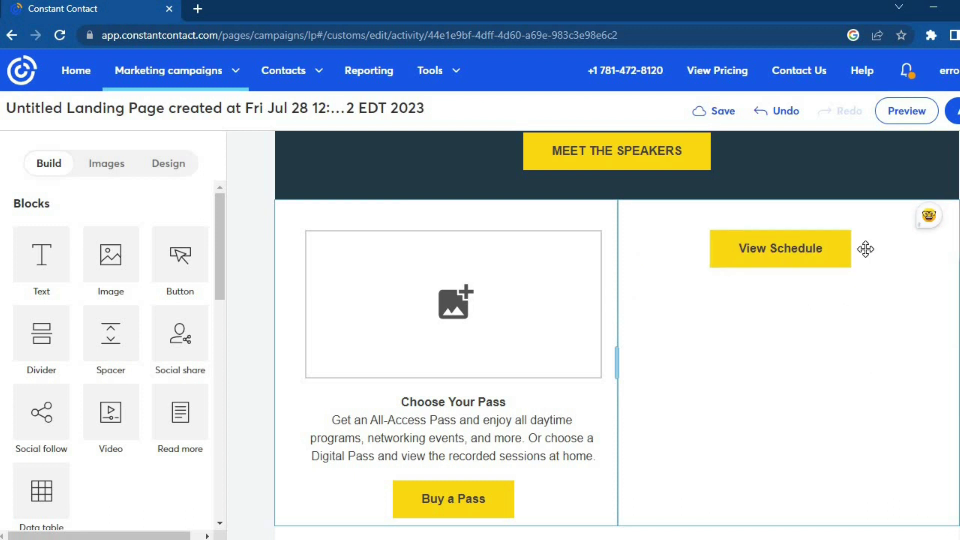
left_click(876, 250)
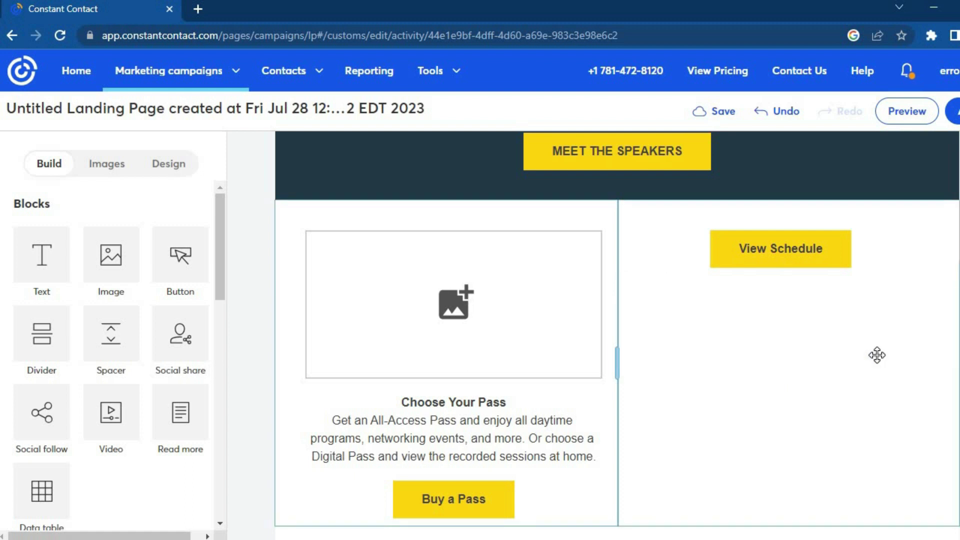
key("Delete")
Change the background color of the "Buy a Pass" button to green
left_click(473, 499)
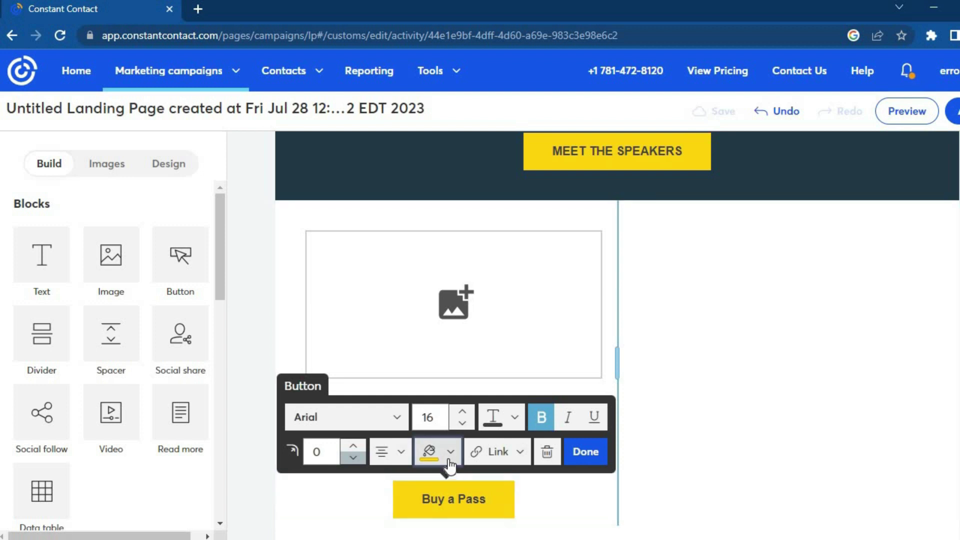
left_click(450, 461)
left_click(512, 414)
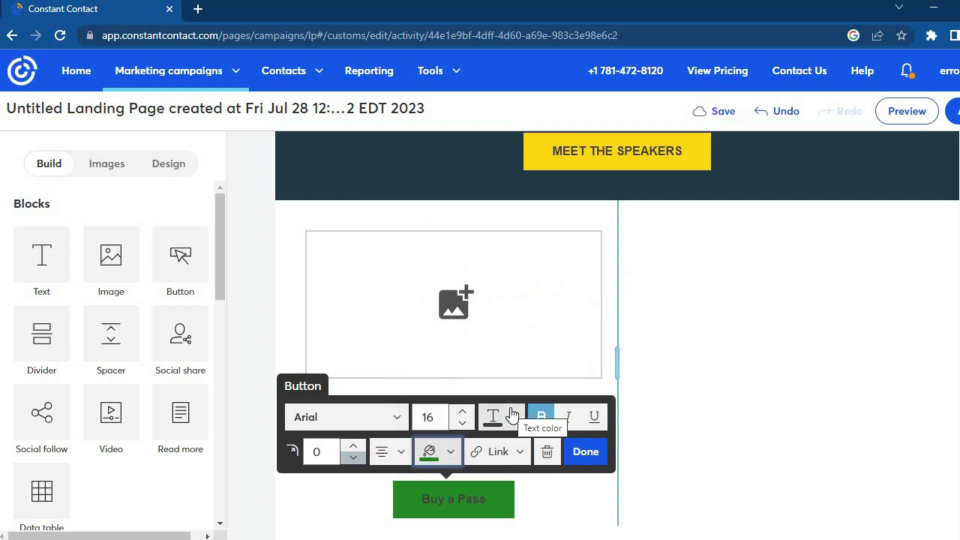
left_click(725, 381)
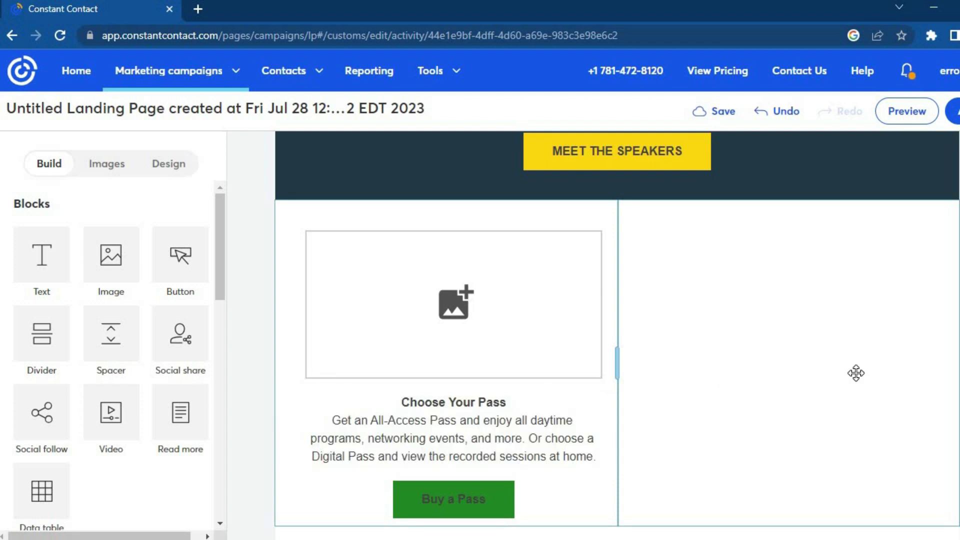
Review the whole landing page, preview it in desktop and mobile views, and close the preview
scroll(725, 381, "down", 6)
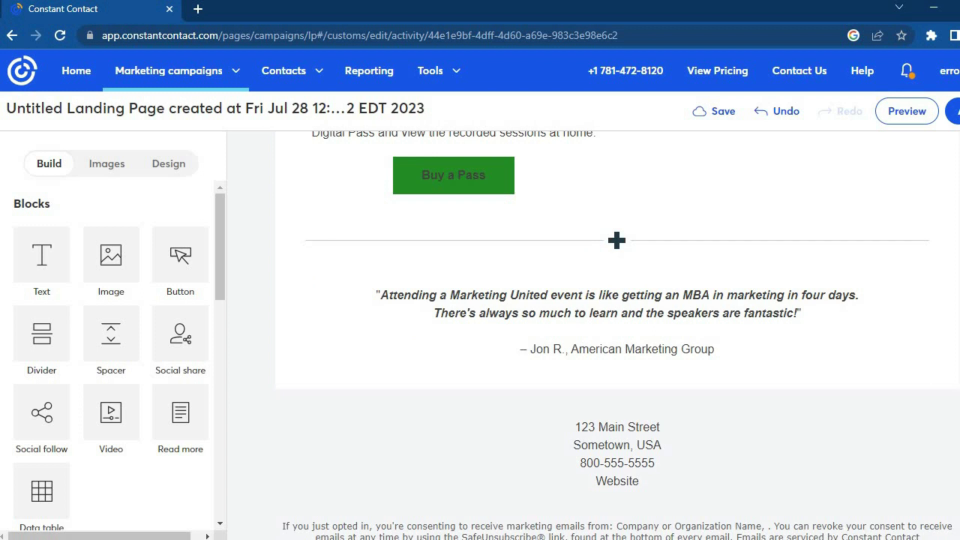
scroll(618, 335, "up", 15)
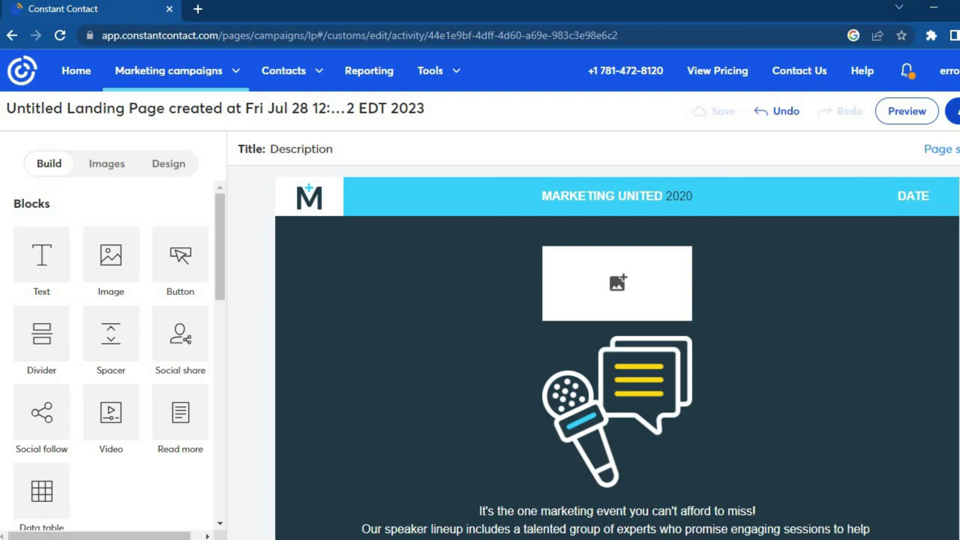
left_click(895, 112)
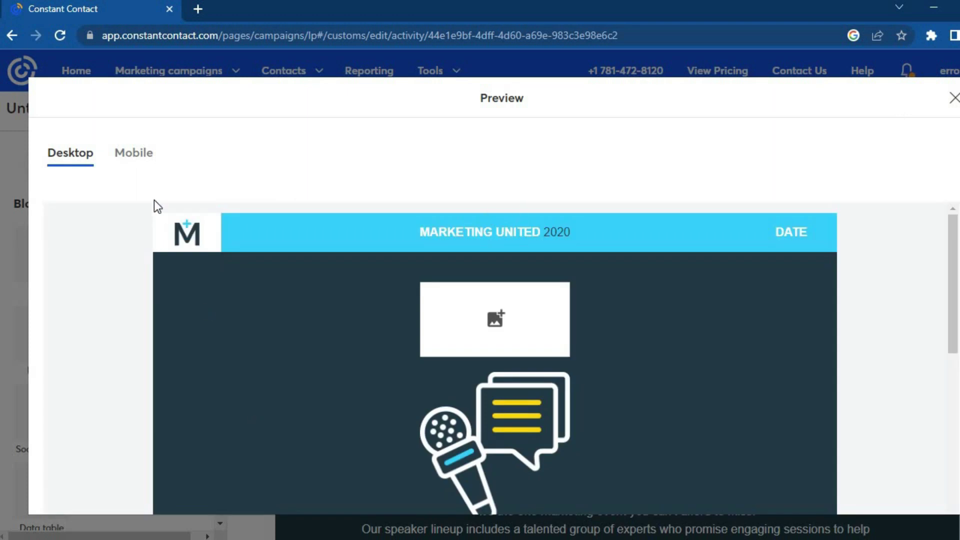
left_click(139, 159)
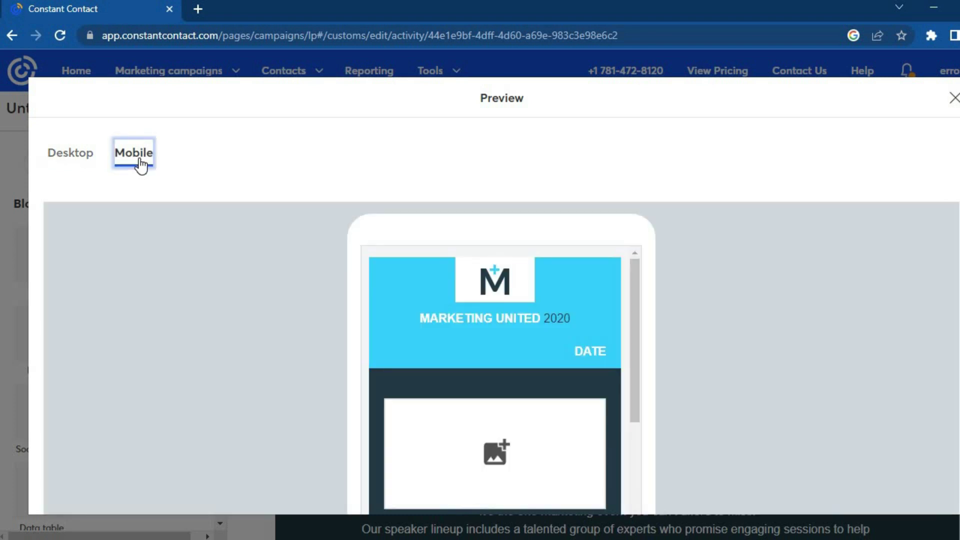
left_click(954, 98)
Open the landing page's activation settings, review the title, description, custom URL and expiration fields, and close them without activating
left_click(954, 105)
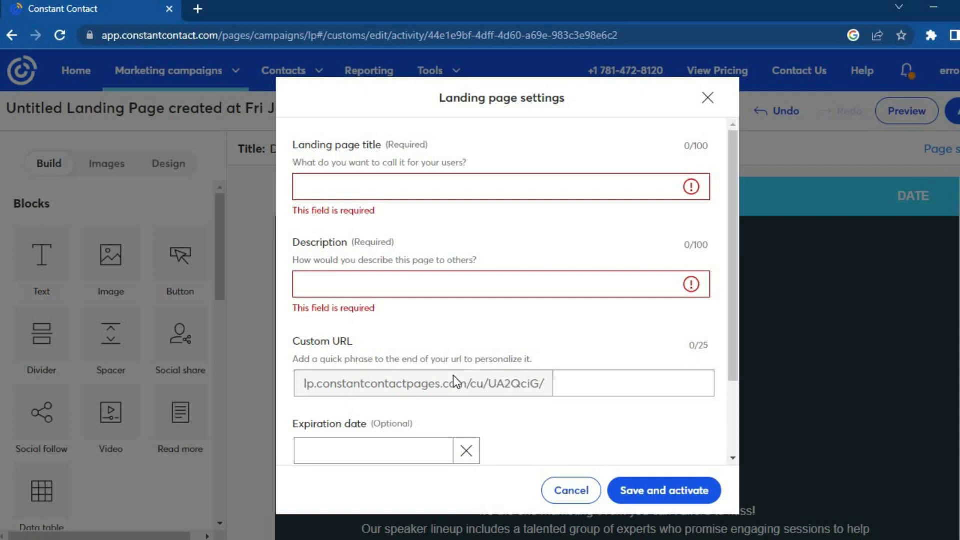
left_click(709, 98)
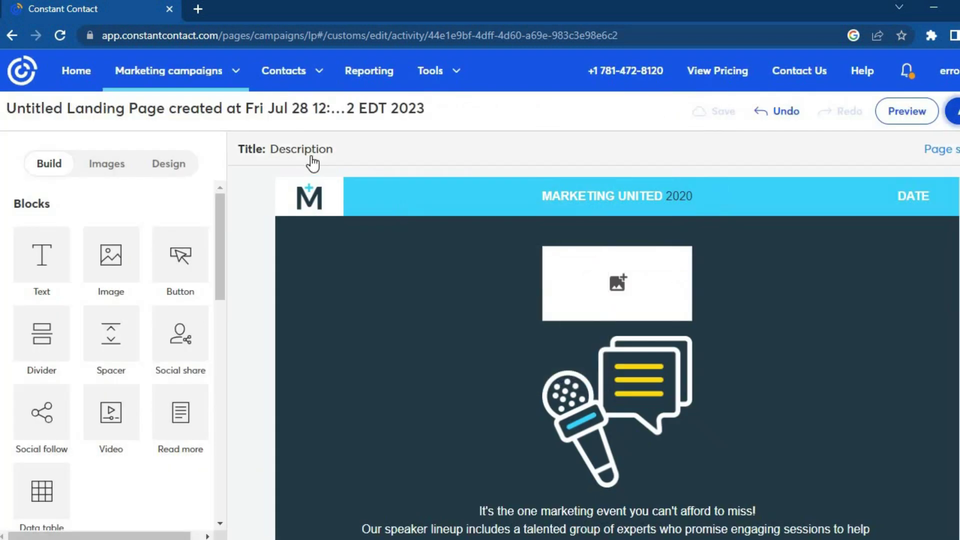
Open the Sign-up forms section of the marketing campaigns, review the form types, and create a Pop-up form
left_click(220, 77)
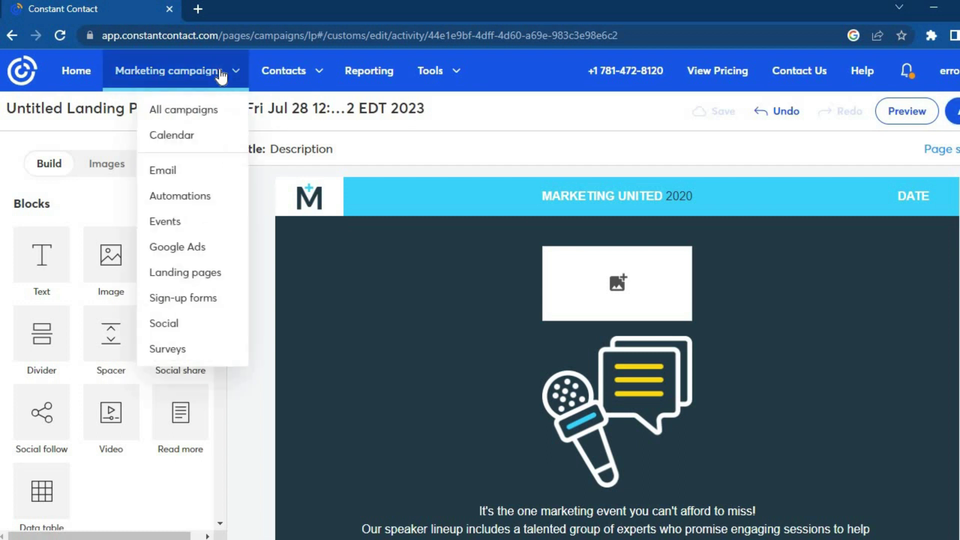
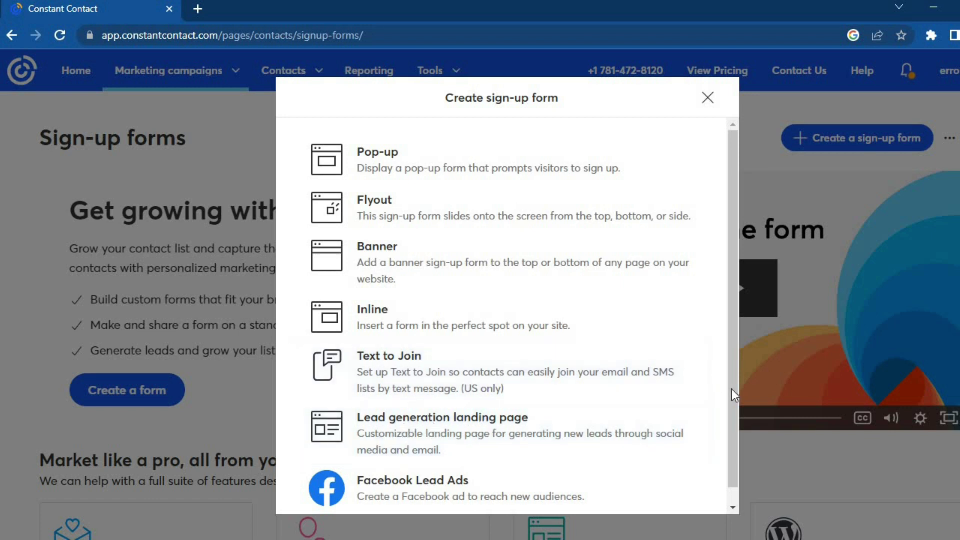
scroll(728, 410, "down", 1)
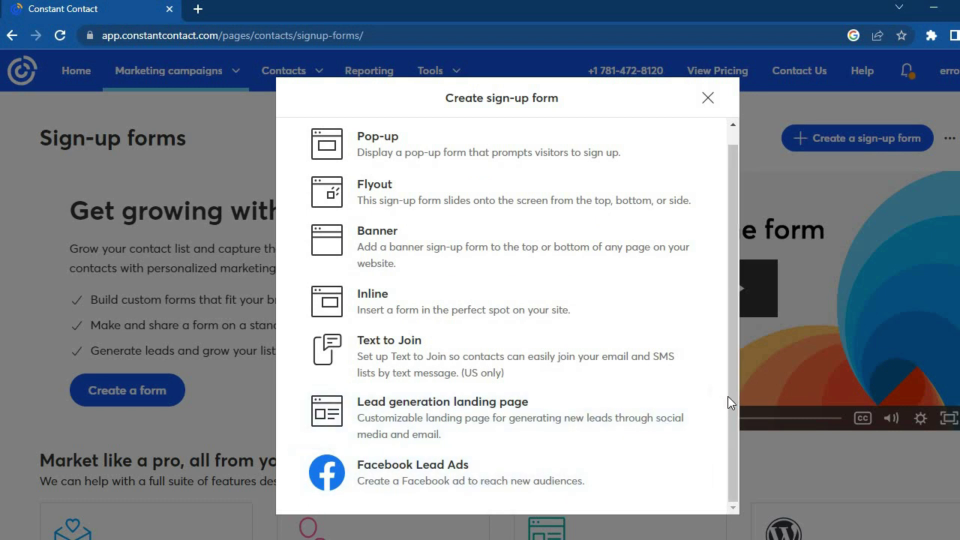
scroll(736, 344, "up", 1)
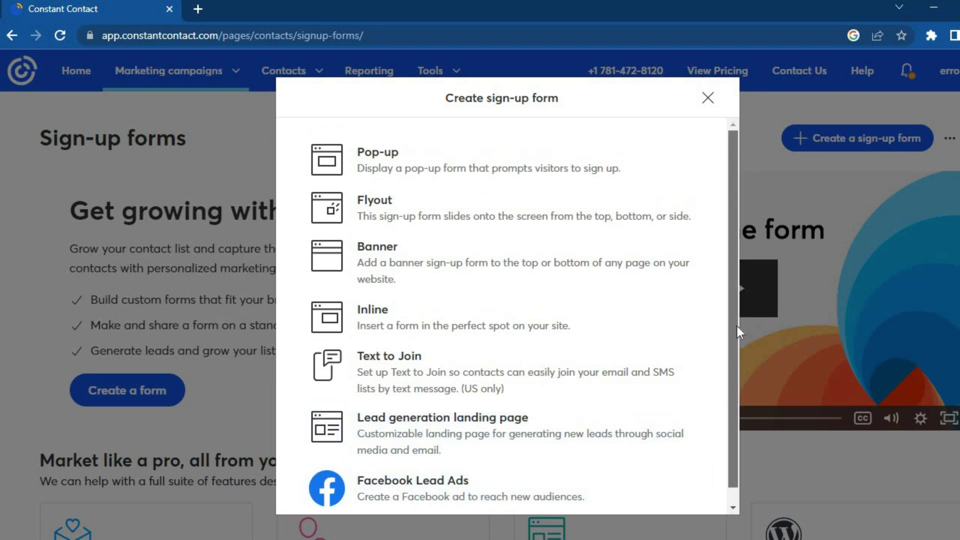
left_click(427, 160)
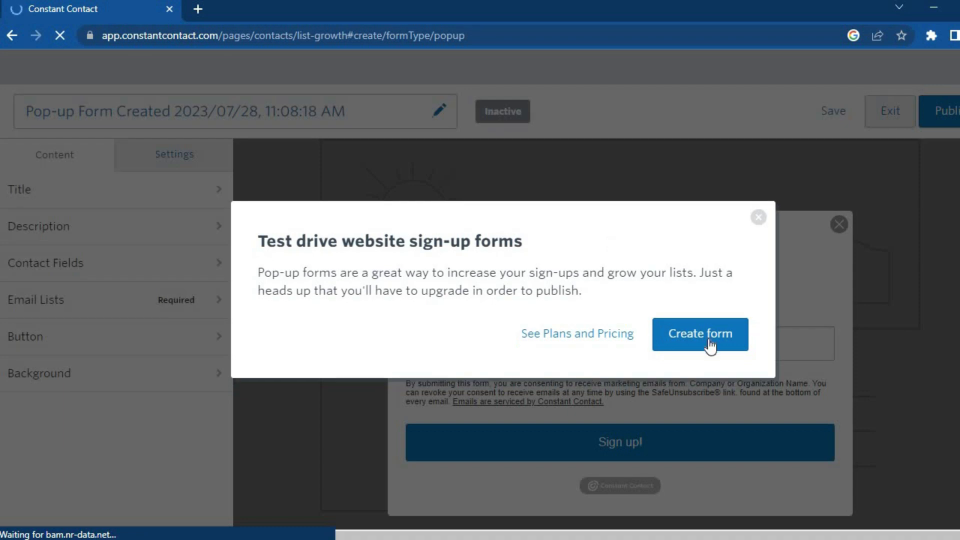
left_click(710, 344)
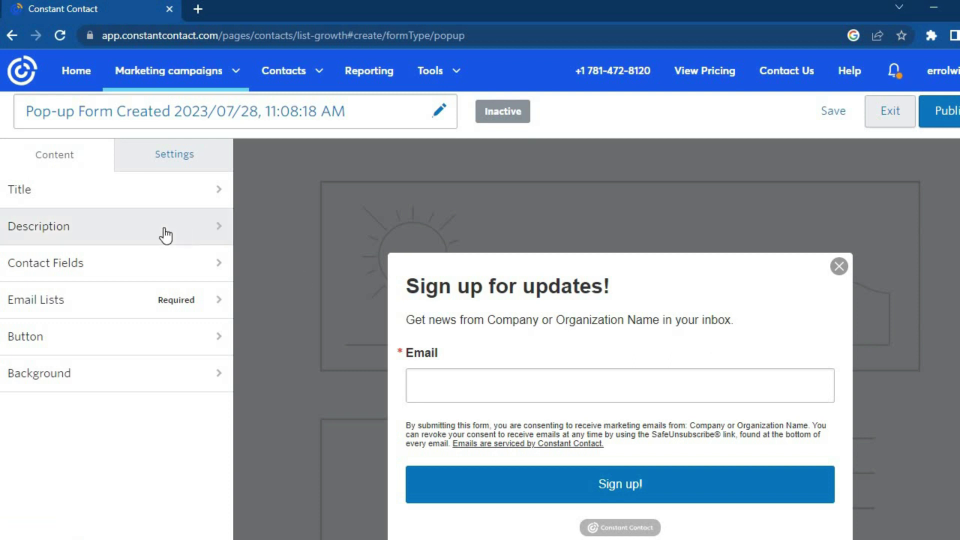
View the pop-up form's title settings and return to the list of content sections
left_click(116, 195)
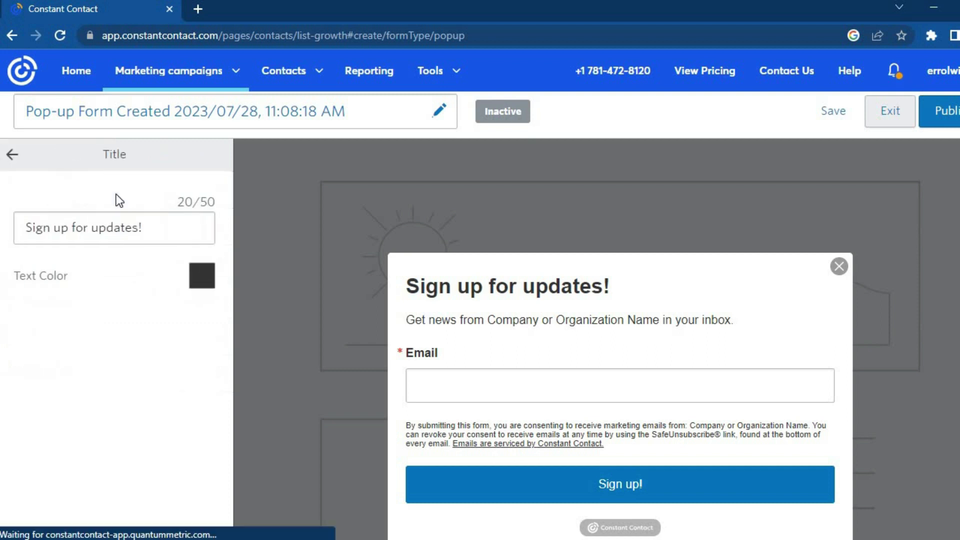
left_click(11, 156)
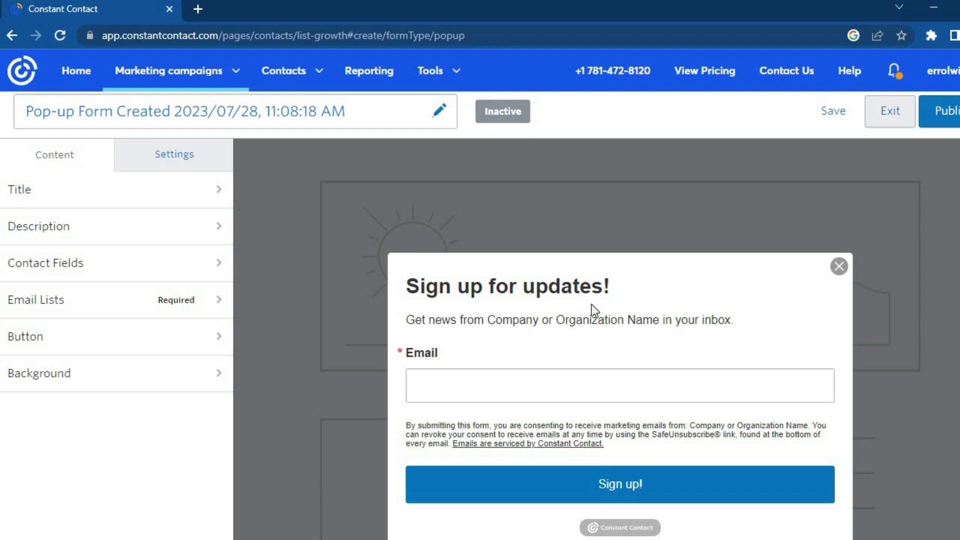
View the pop-up form's description text and color settings, and return to the list of content sections
left_click_drag(611, 289, 405, 289)
left_click(144, 240)
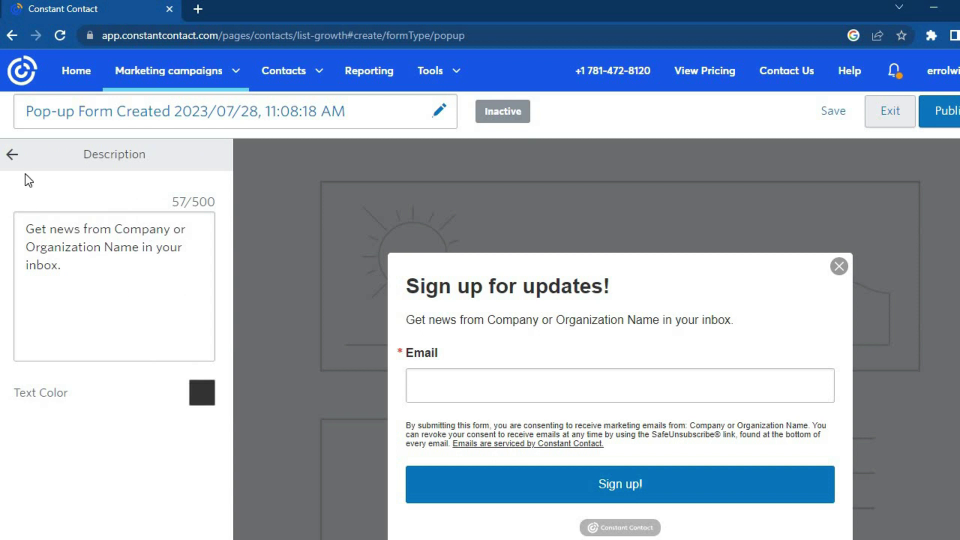
left_click(12, 157)
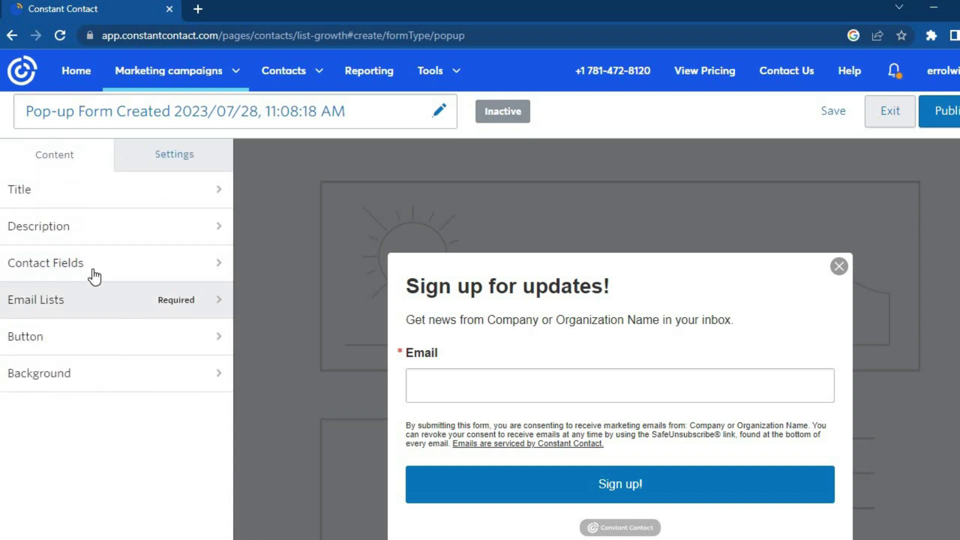
Add the First Name field to the pop-up form's contact fields and review the other available standard fields
left_click(94, 275)
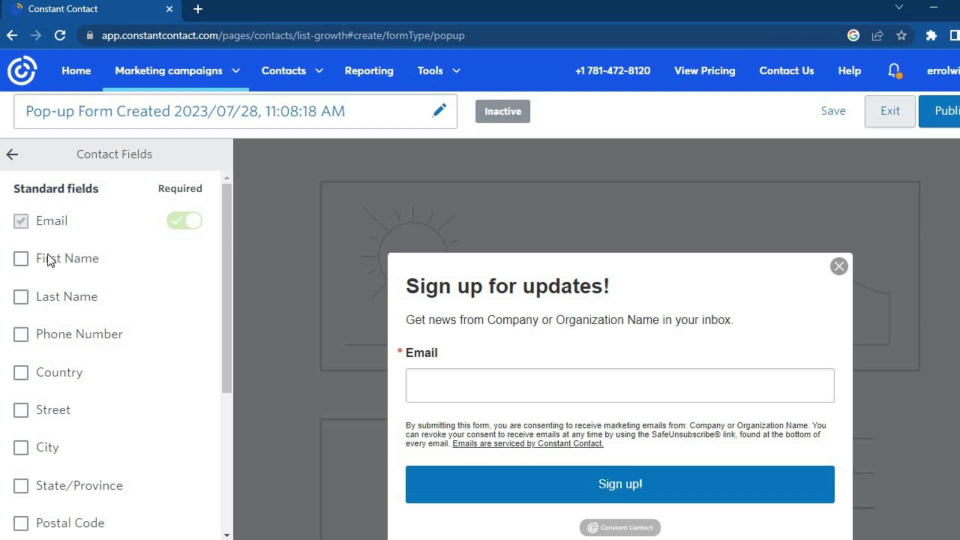
left_click(21, 259)
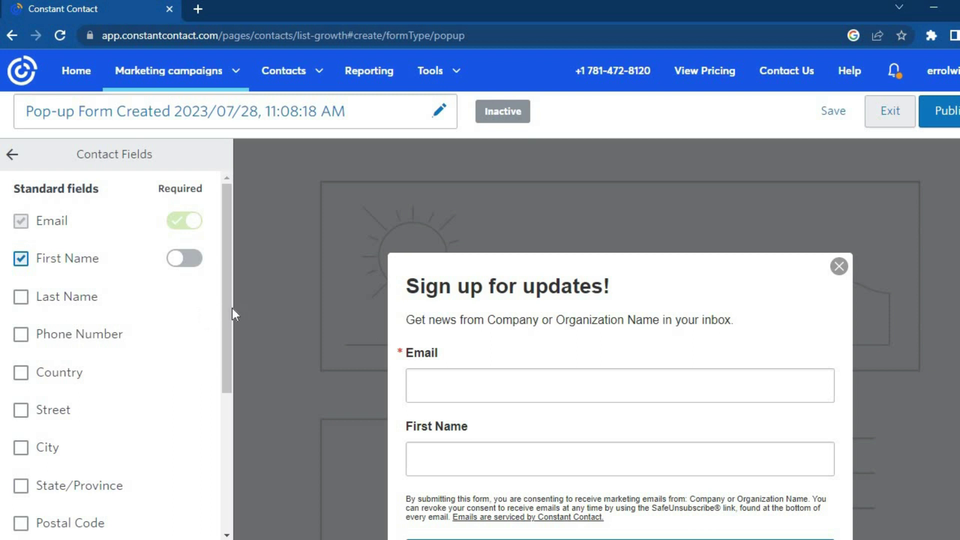
left_click_drag(227, 311, 223, 377)
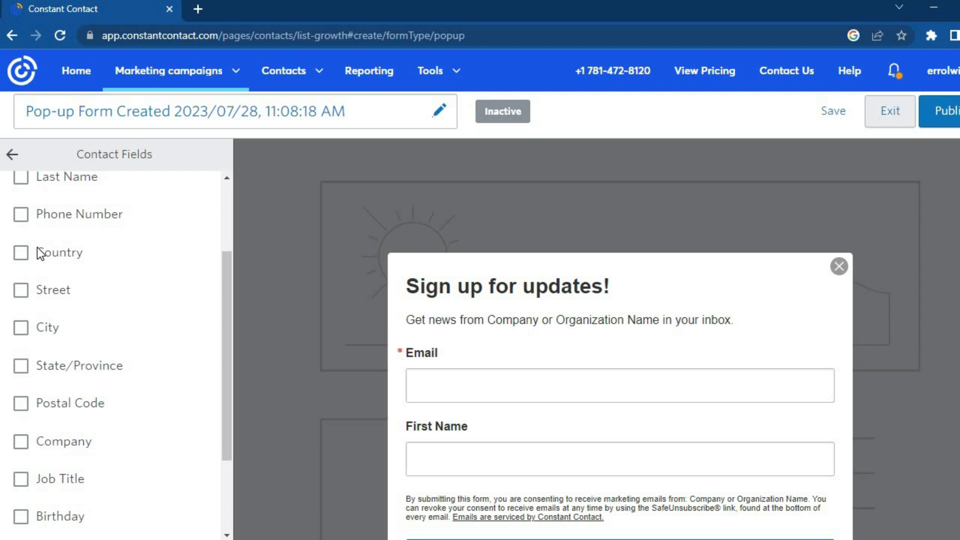
left_click(11, 154)
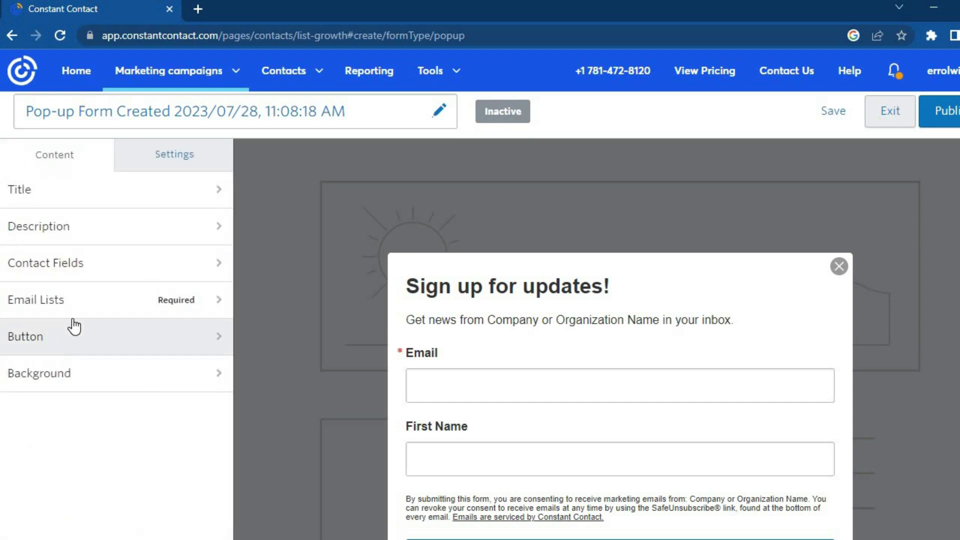
Assign the General Interest email list to the pop-up form and return to the content sections
left_click(86, 306)
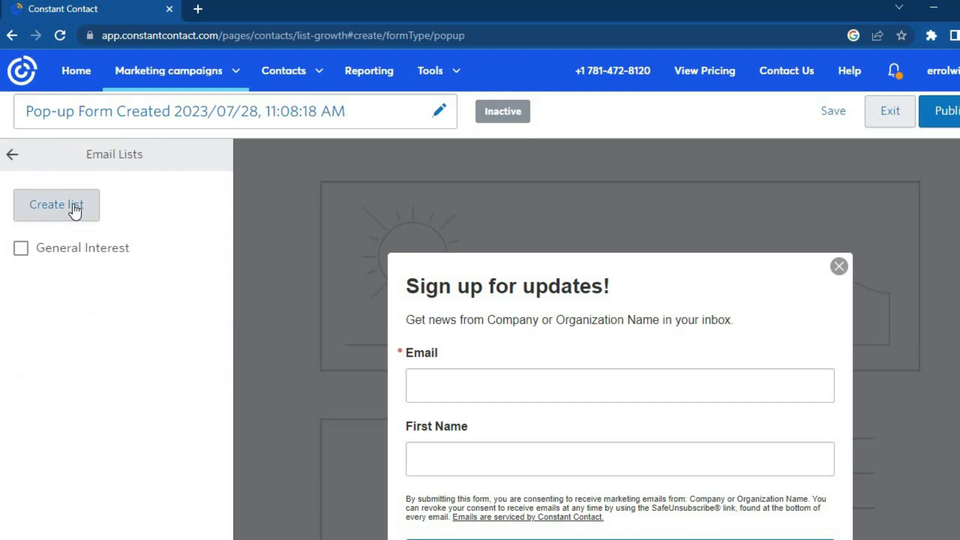
left_click(21, 249)
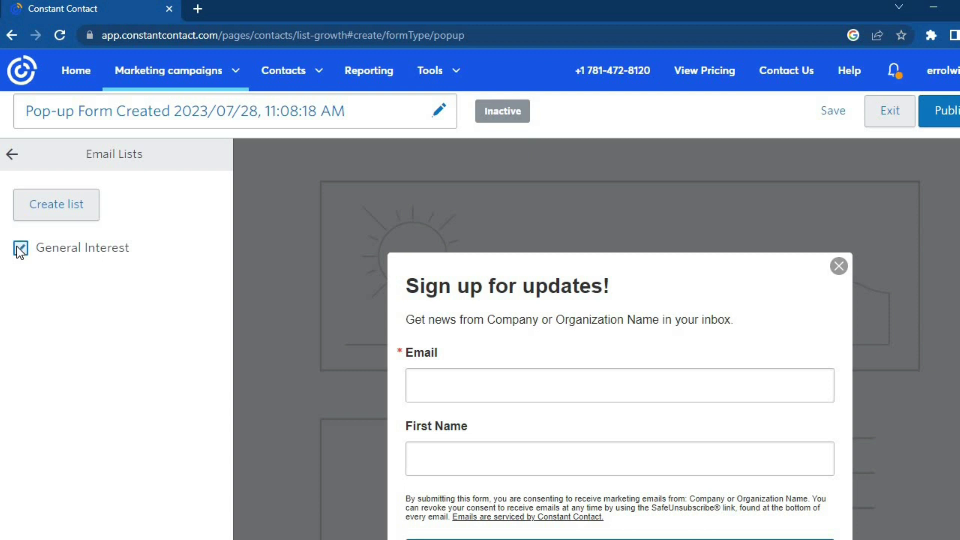
left_click(11, 154)
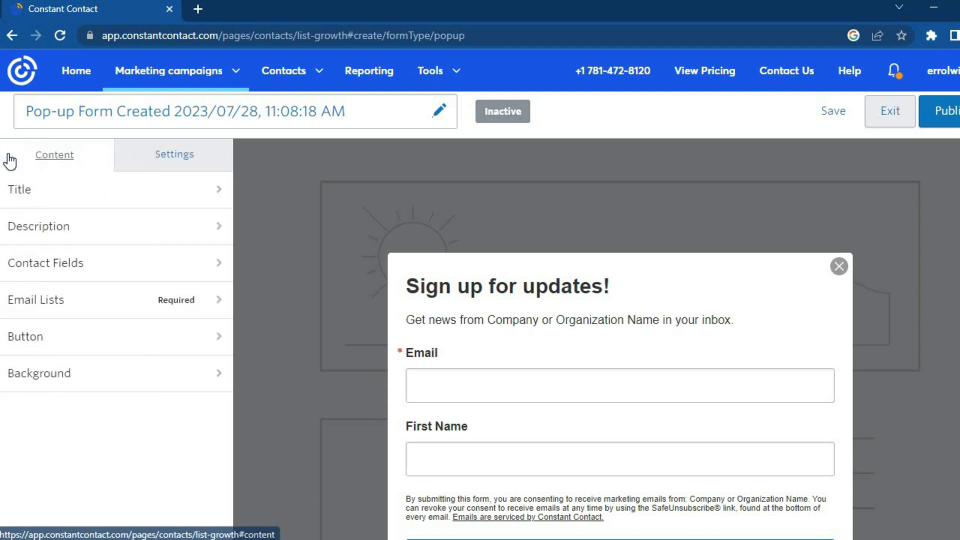
View the sign-up button's text and color settings, and change the pop-up form's background color to yellow-orange
left_click(93, 343)
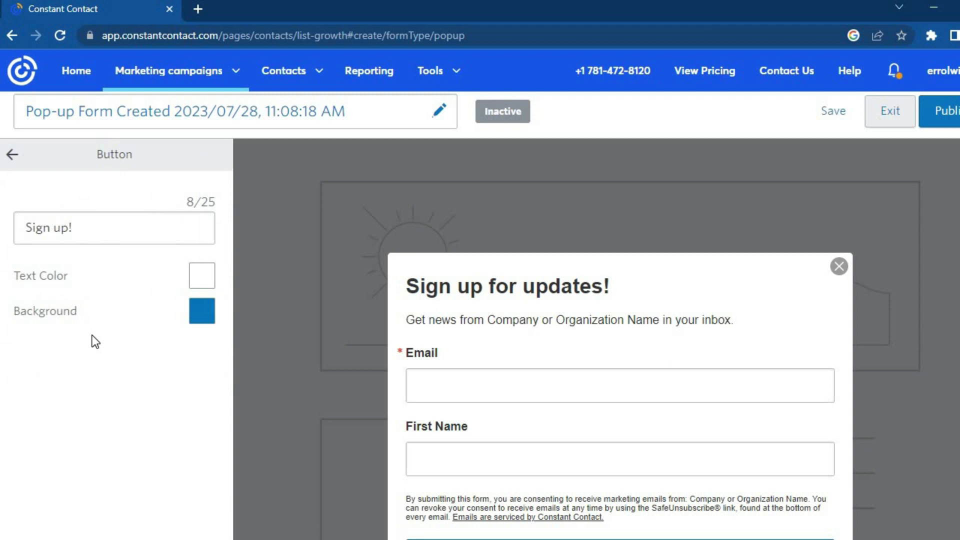
left_click(12, 155)
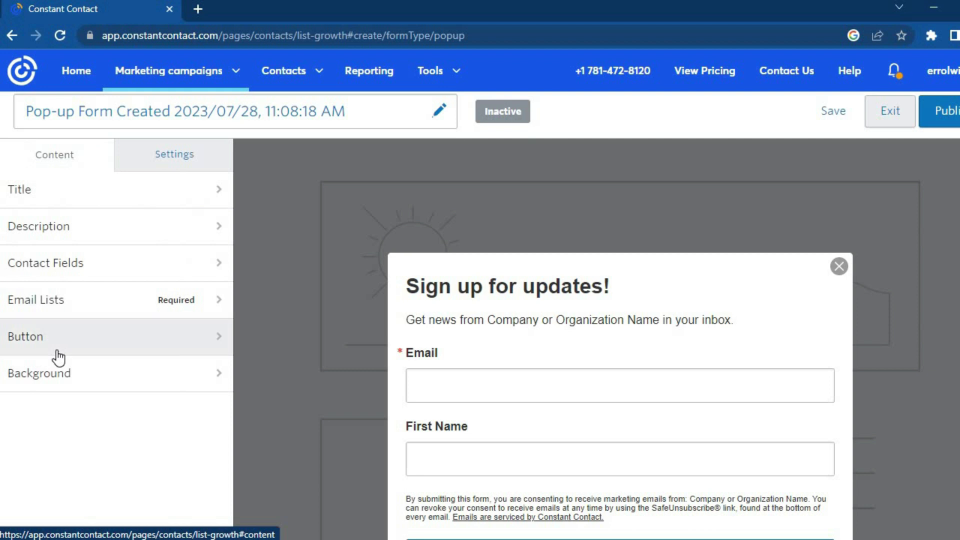
left_click(98, 388)
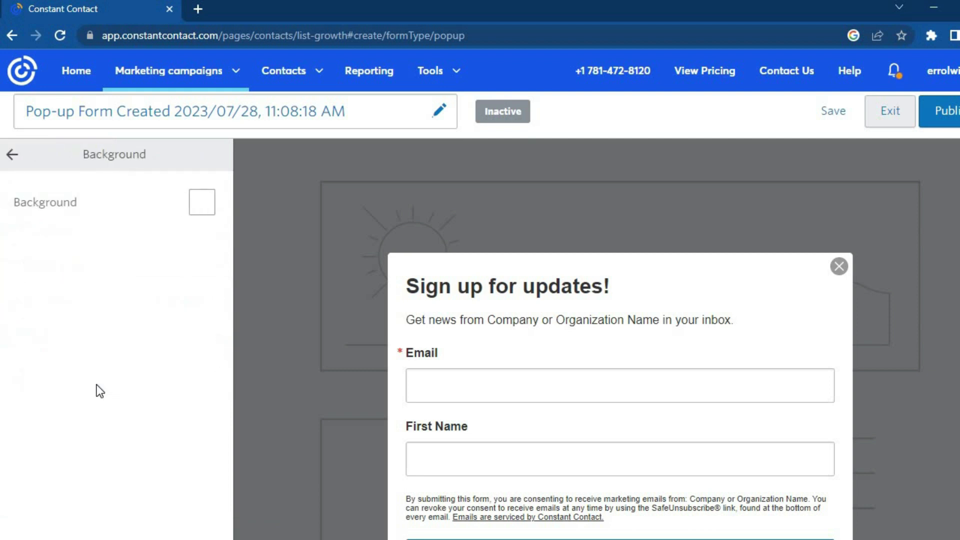
left_click(205, 203)
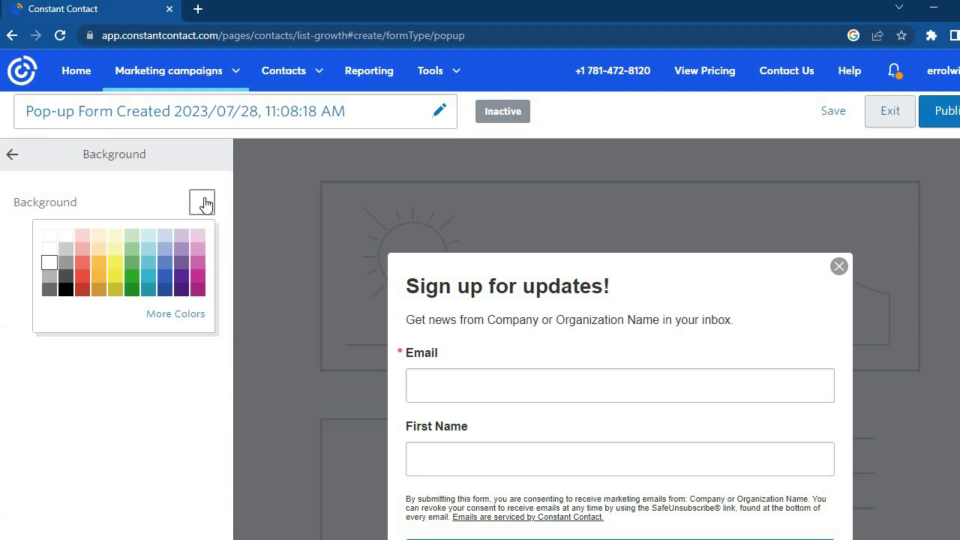
left_click(165, 265)
left_click(98, 275)
left_click(89, 275)
left_click(115, 276)
left_click(99, 265)
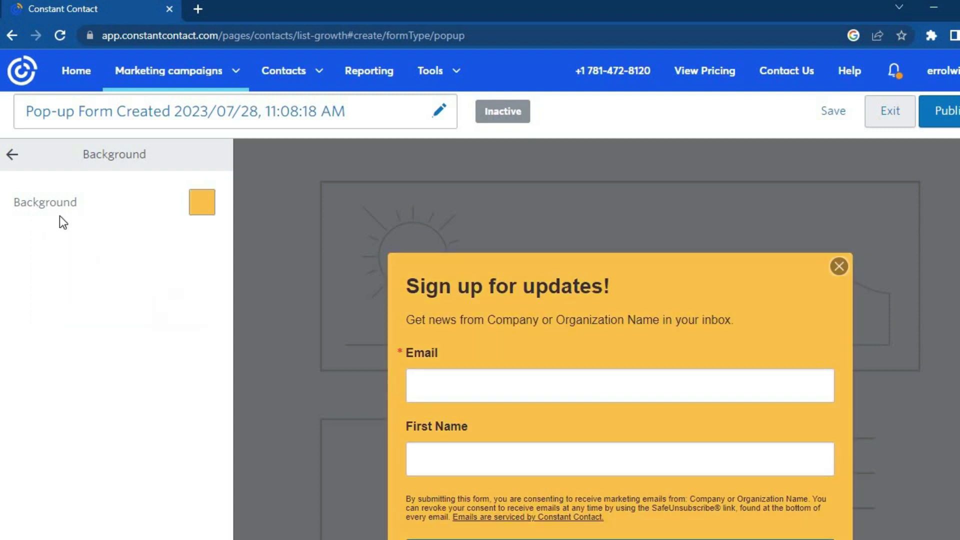
left_click(14, 155)
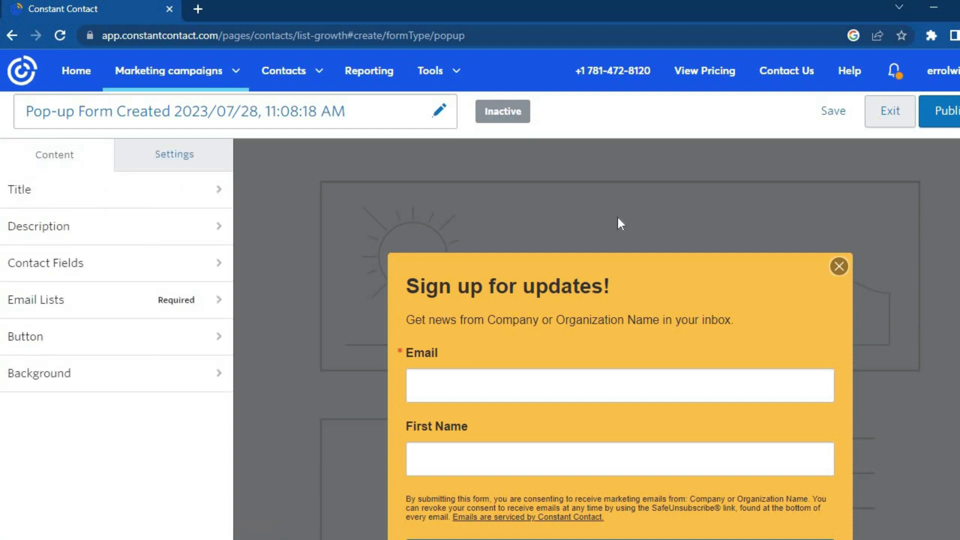
Try to publish the pop-up form and dismiss the upgrade prompt
left_click(948, 124)
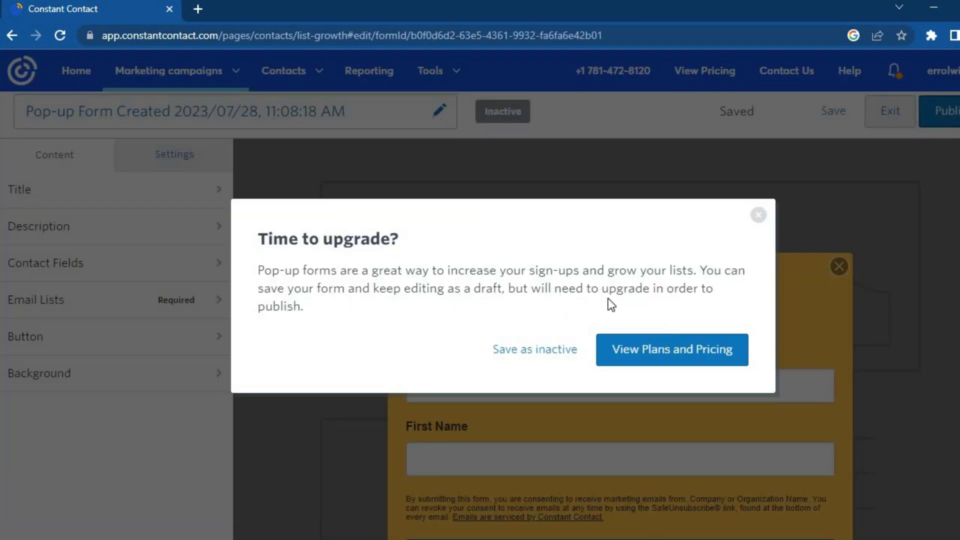
left_click(757, 216)
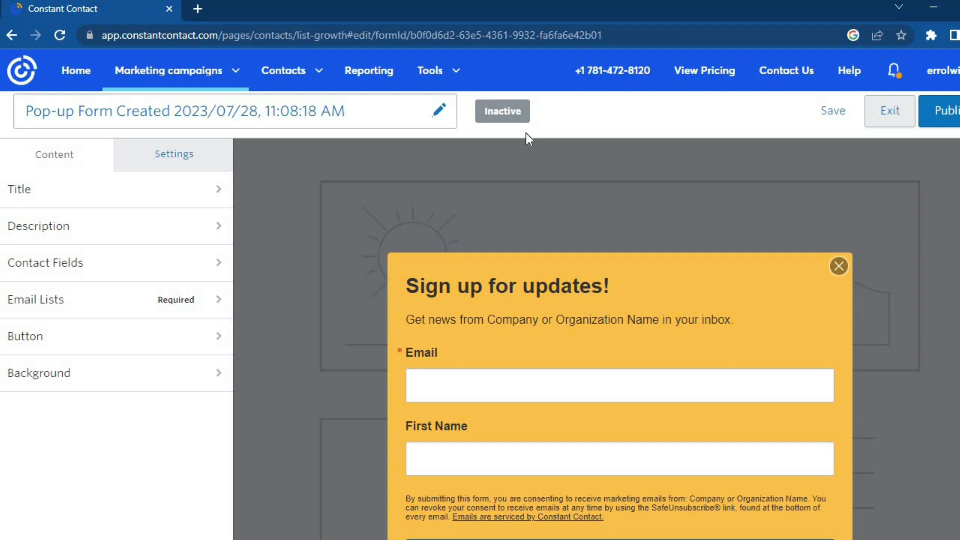
Open the Add contacts options, review the ways to add or import contacts, and close them
left_click(316, 75)
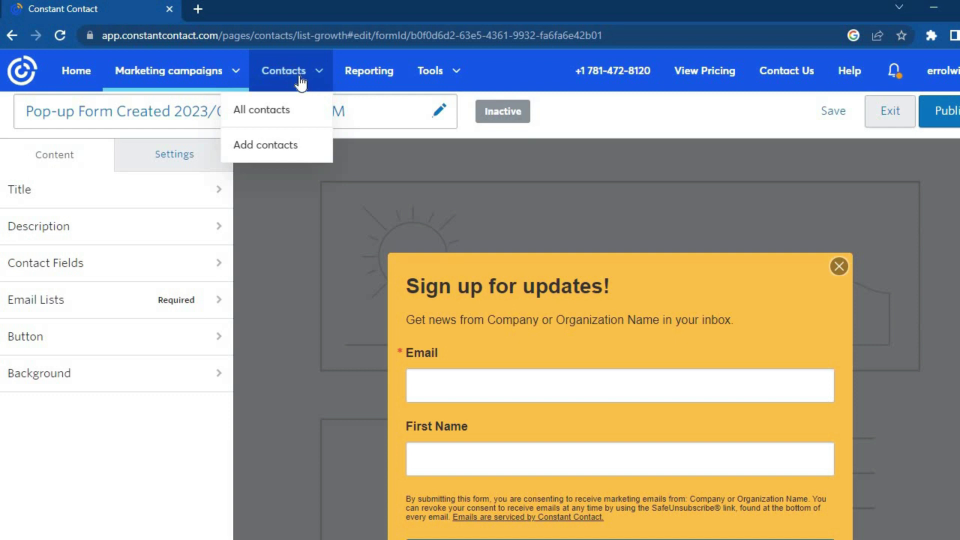
left_click(284, 146)
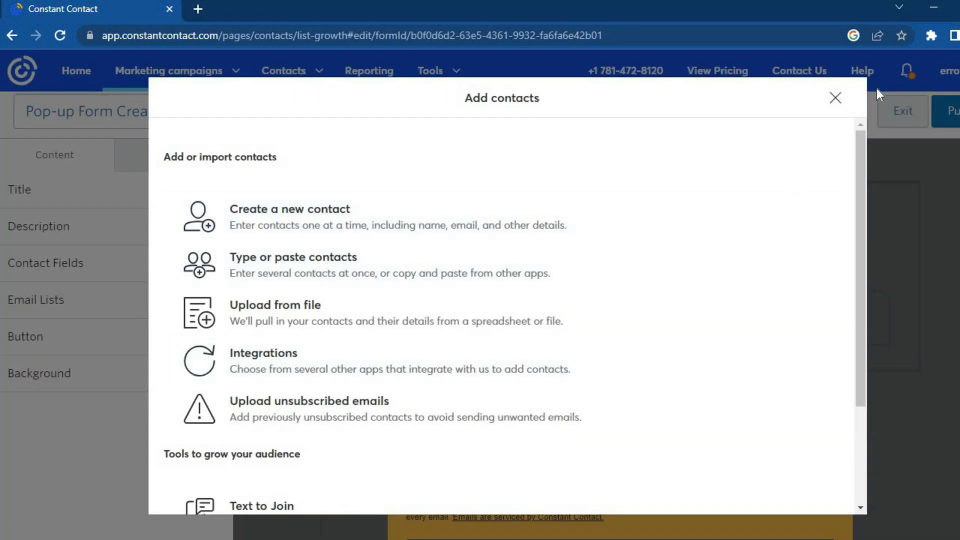
left_click(835, 98)
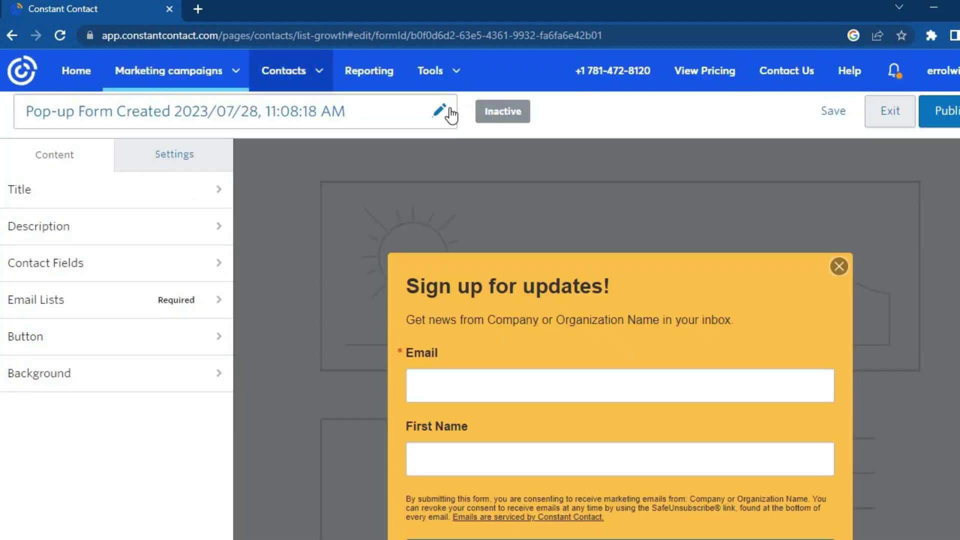
Open the Apps & integrations page and browse the featured and Constant Contact integrations
left_click(436, 71)
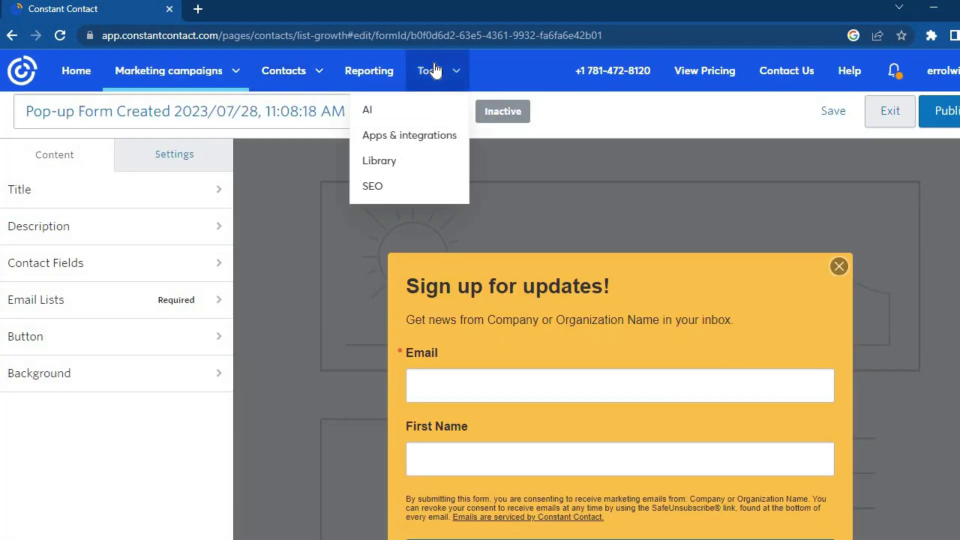
left_click(408, 140)
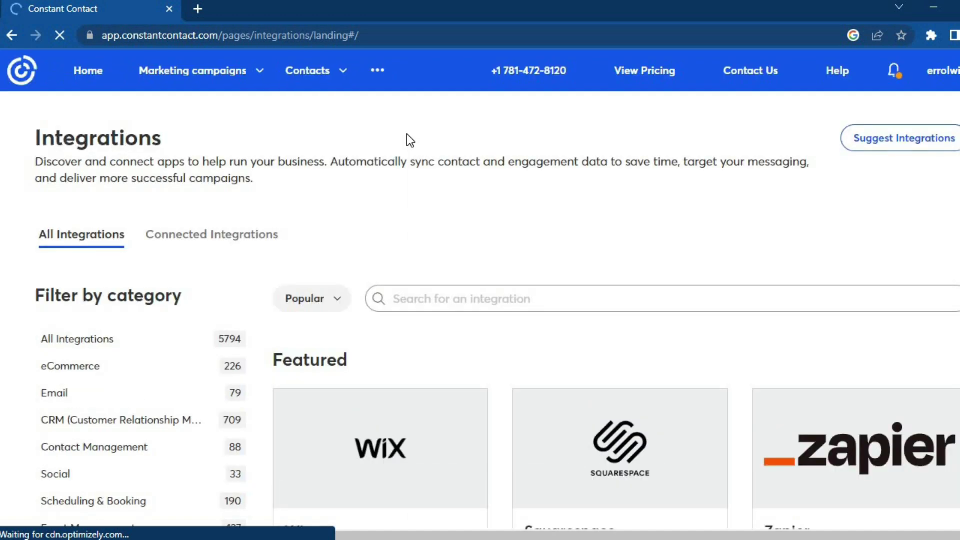
scroll(497, 324, "down", 3)
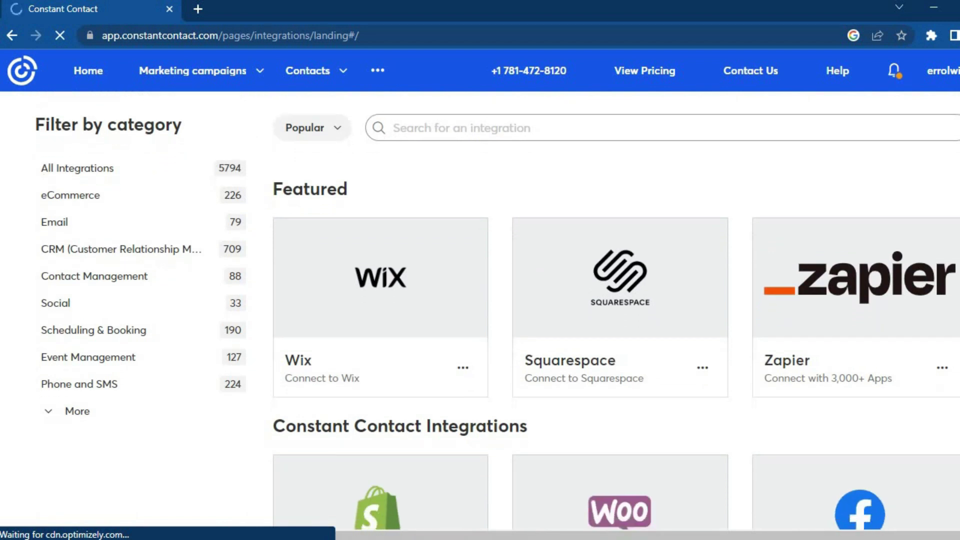
scroll(497, 324, "down", 2)
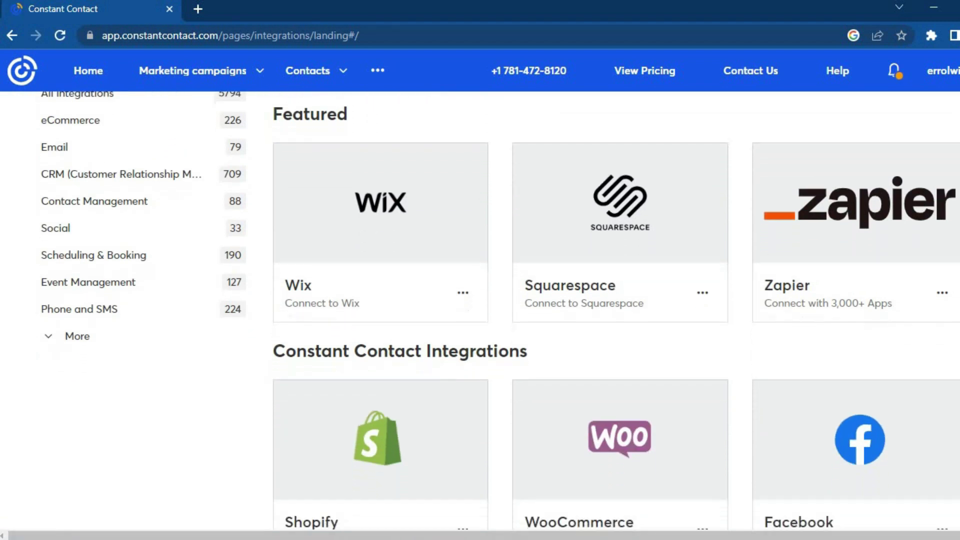
scroll(497, 324, "down", 3)
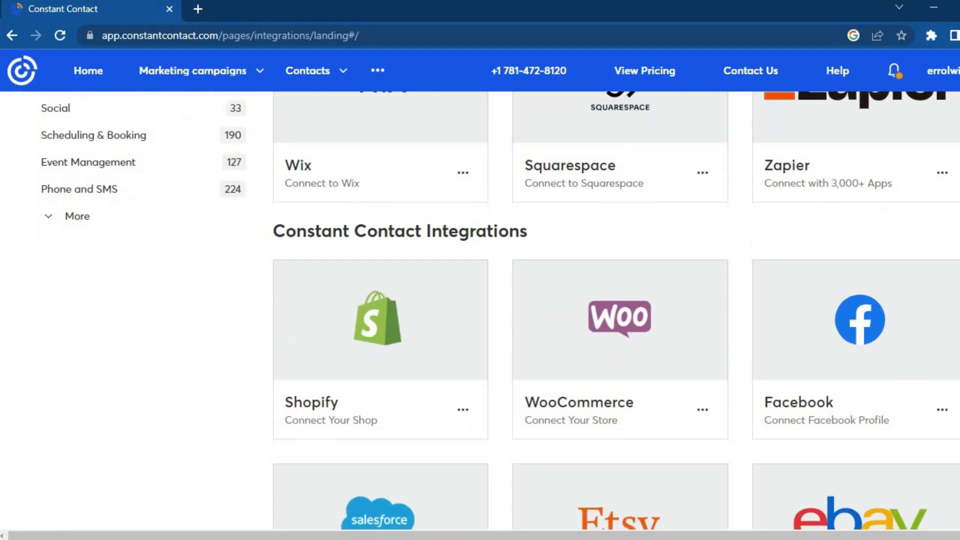
scroll(497, 324, "down", 4)
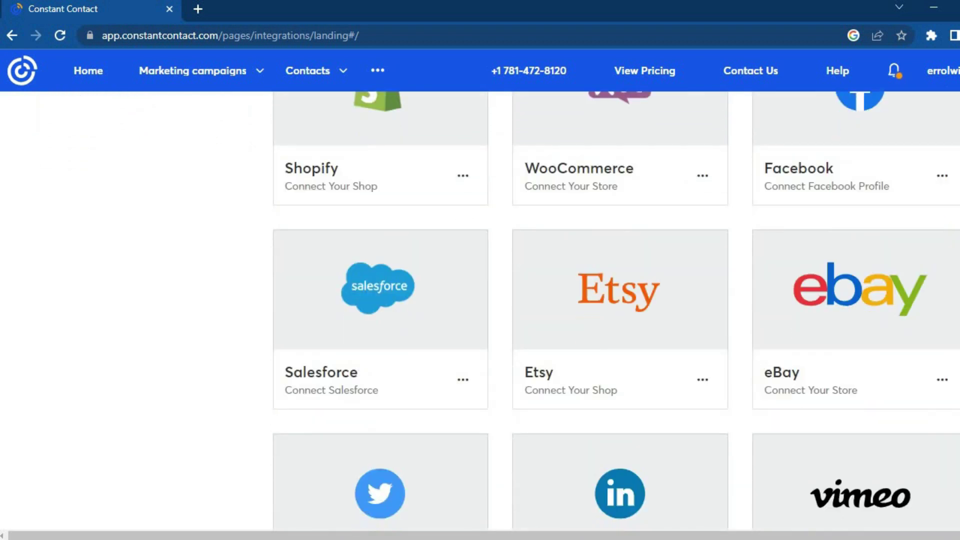
scroll(553, 386, "down", 2)
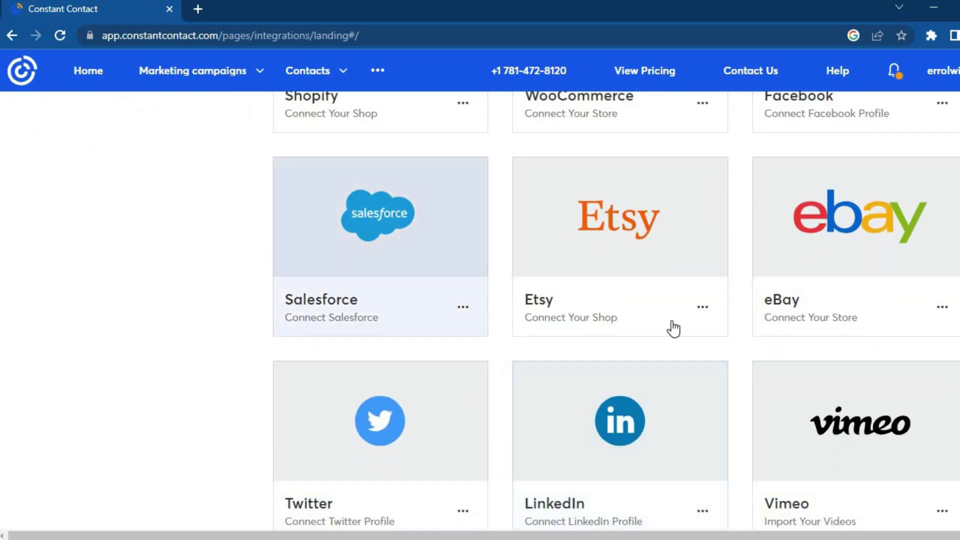
left_click(674, 329)
scroll(480, 315, "down", 3)
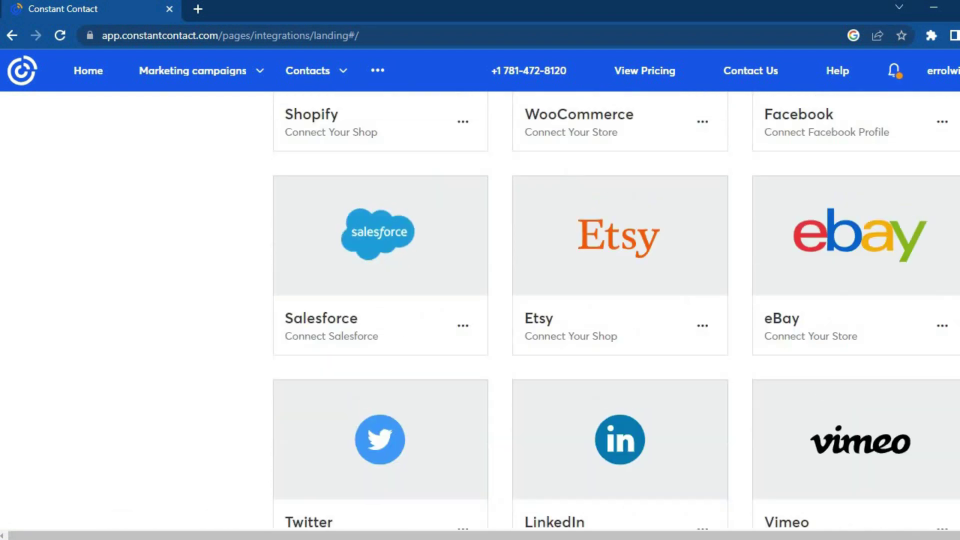
scroll(480, 310, "up", 6)
scroll(500, 310, "up", 1)
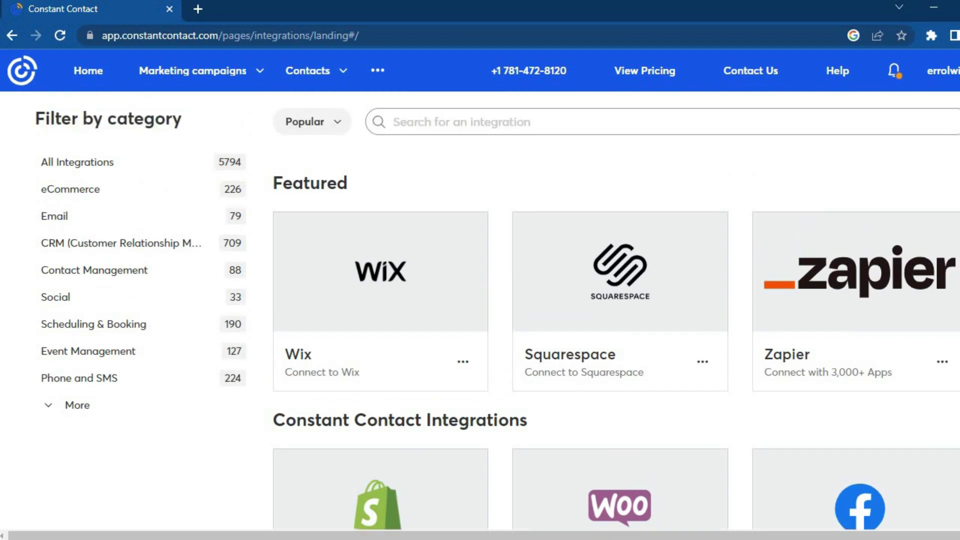